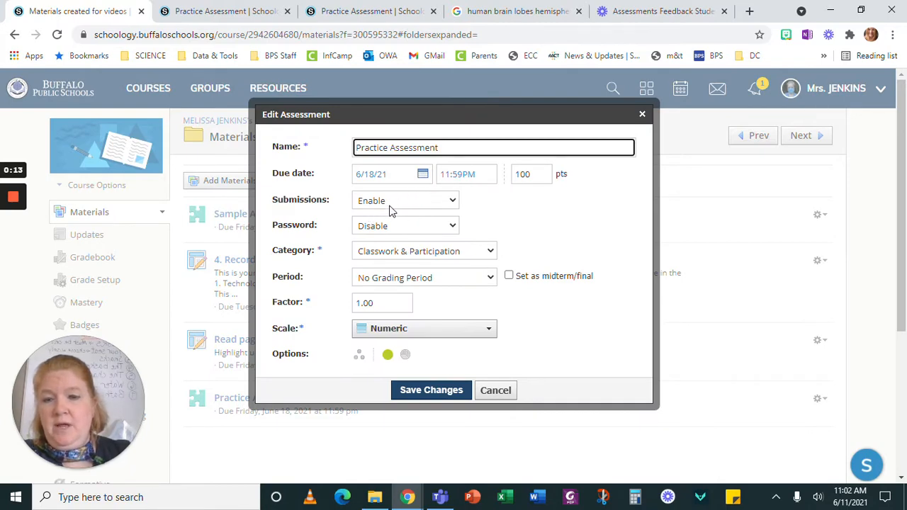
Review the submission availability options for the Practice Assessment and close its edit dialog without saving
click(389, 202)
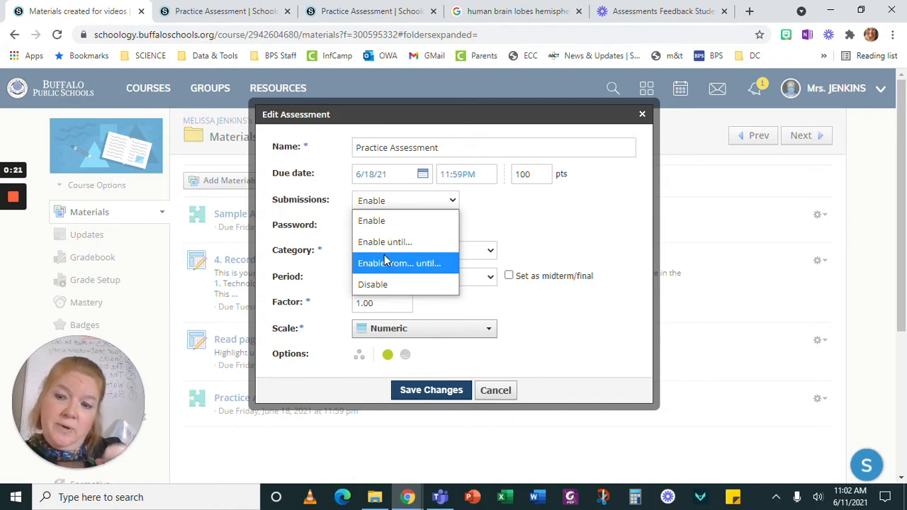
click(514, 225)
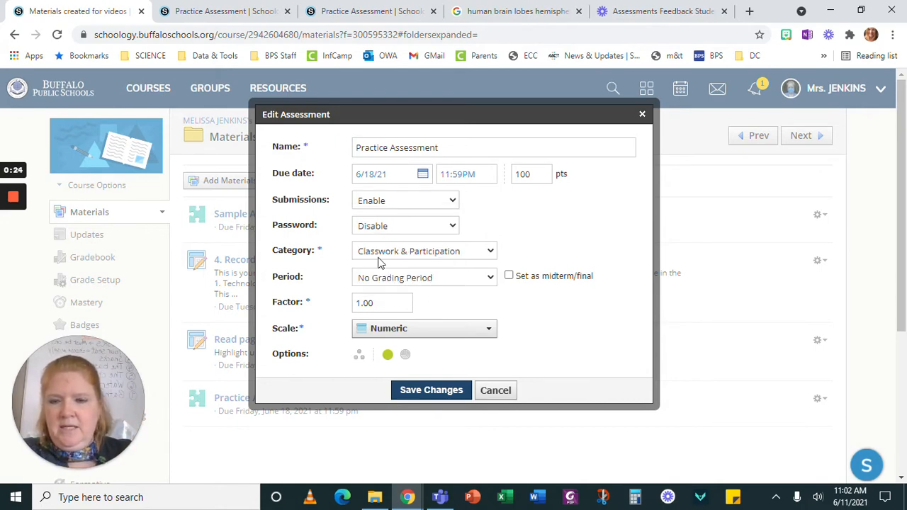
click(494, 391)
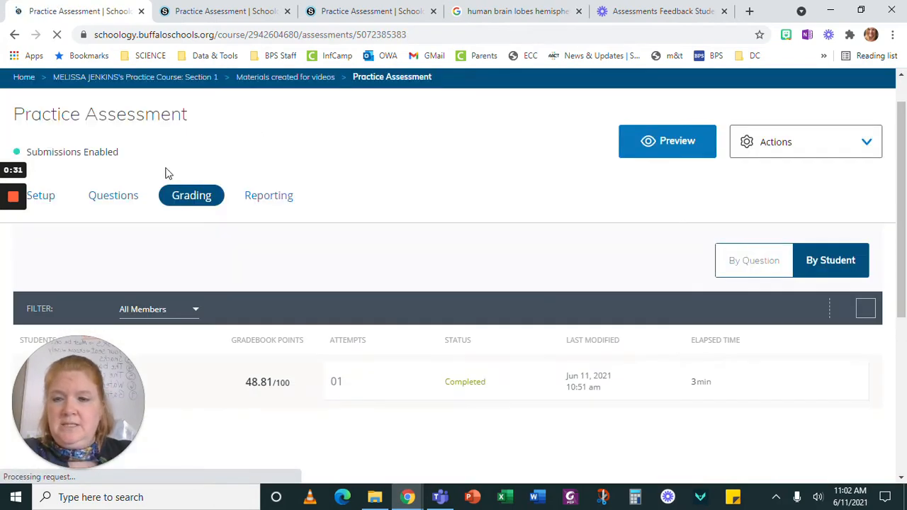
Format the full instructions text in the Practice Assessment's setup as size 24, red and bold
click(42, 197)
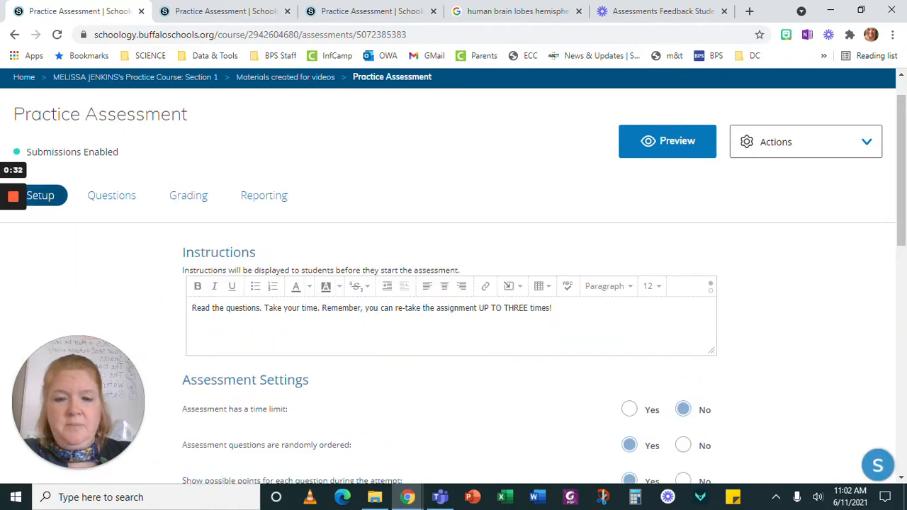
scroll(544, 243, down, 2)
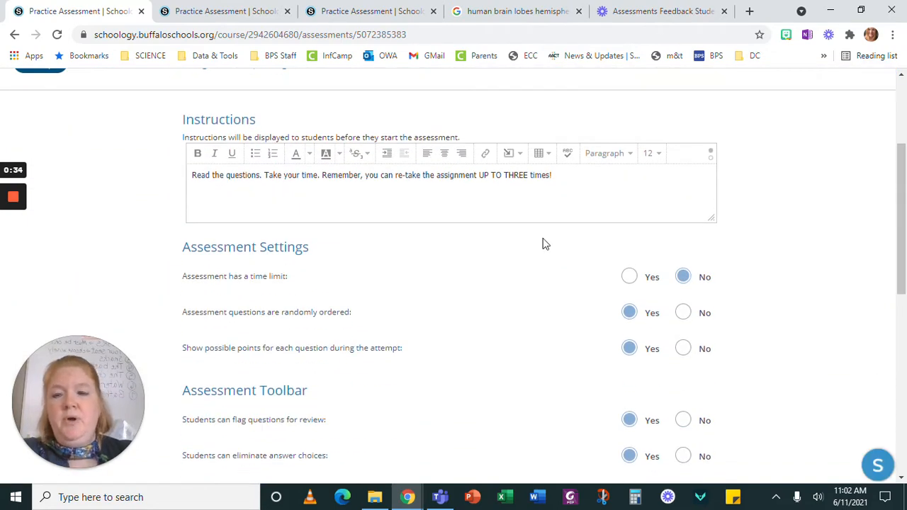
triple_click(398, 174)
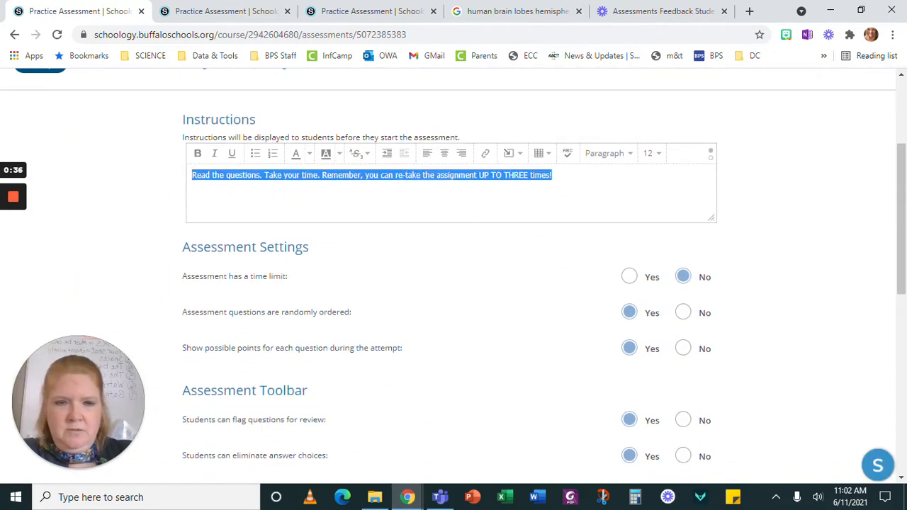
click(658, 157)
click(653, 299)
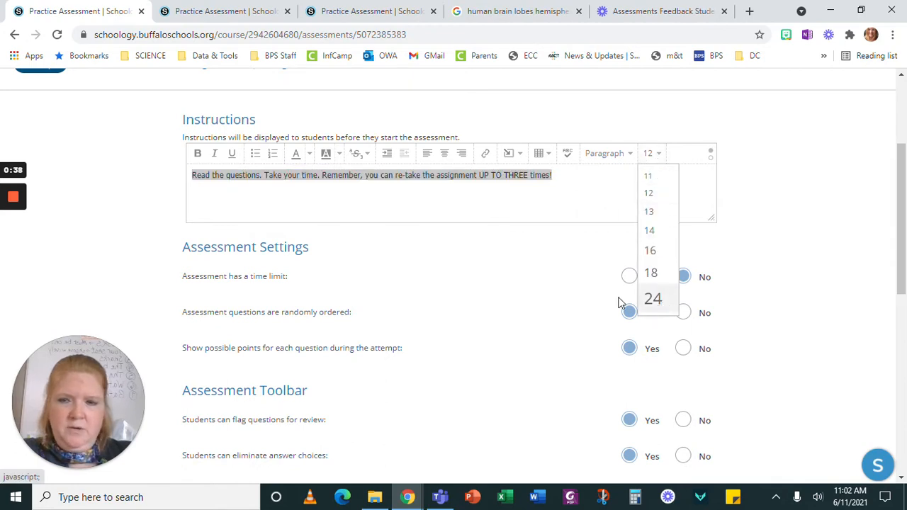
click(308, 155)
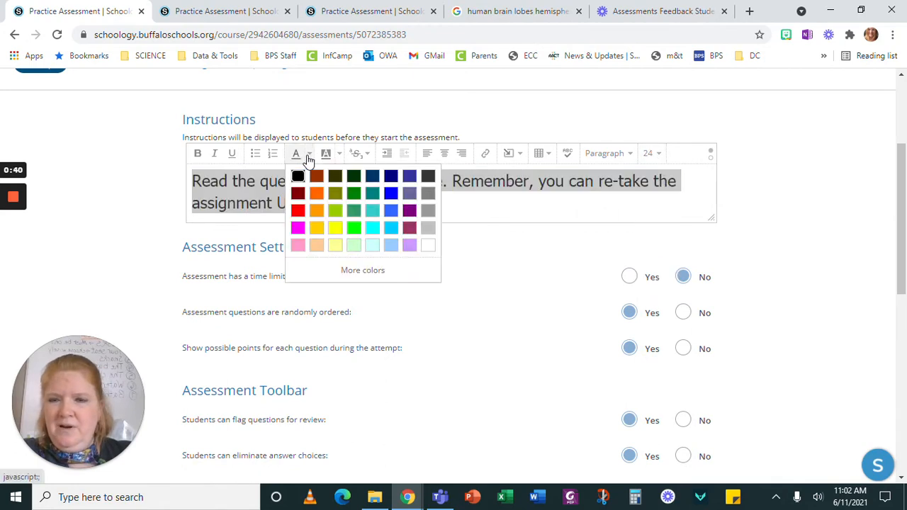
click(294, 212)
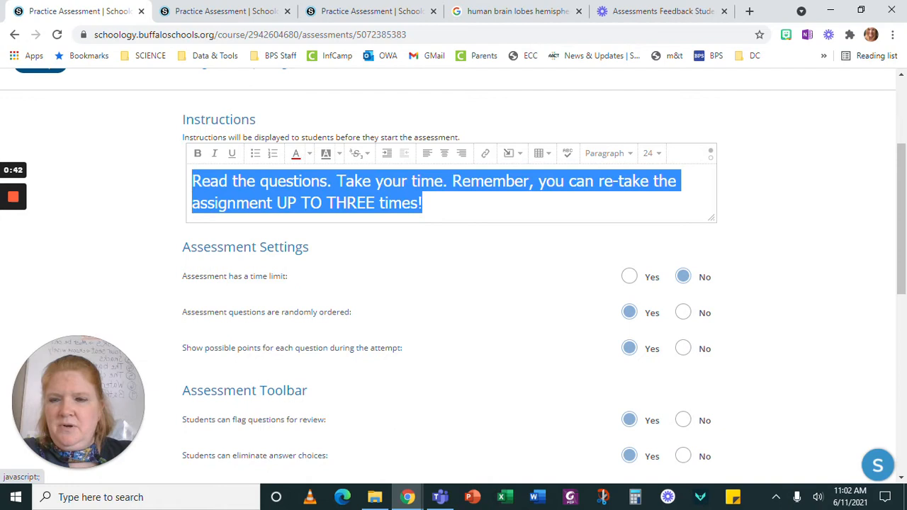
click(198, 153)
click(512, 205)
Check the assessment, toolbar and student settings below the instructions and save the assessment setup
scroll(602, 296, down, 1)
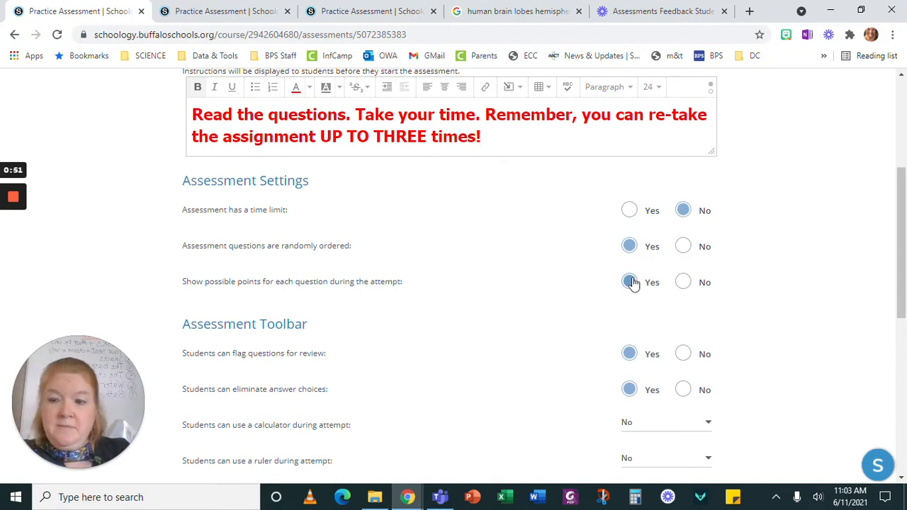
scroll(640, 268, down, 3)
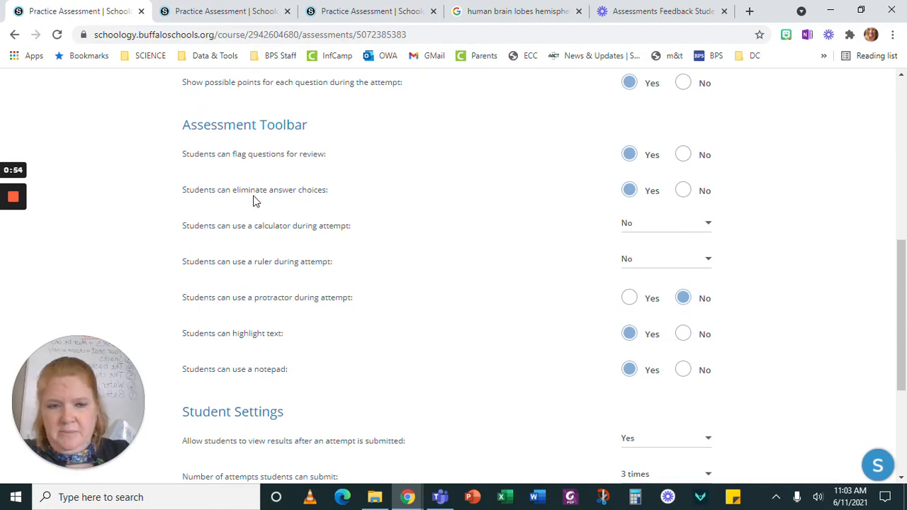
scroll(274, 200, down, 1)
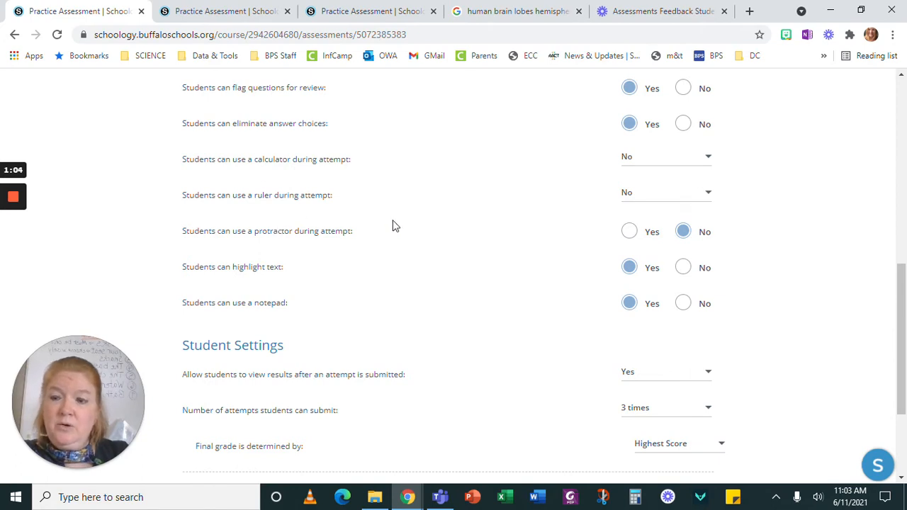
scroll(441, 225, down, 1)
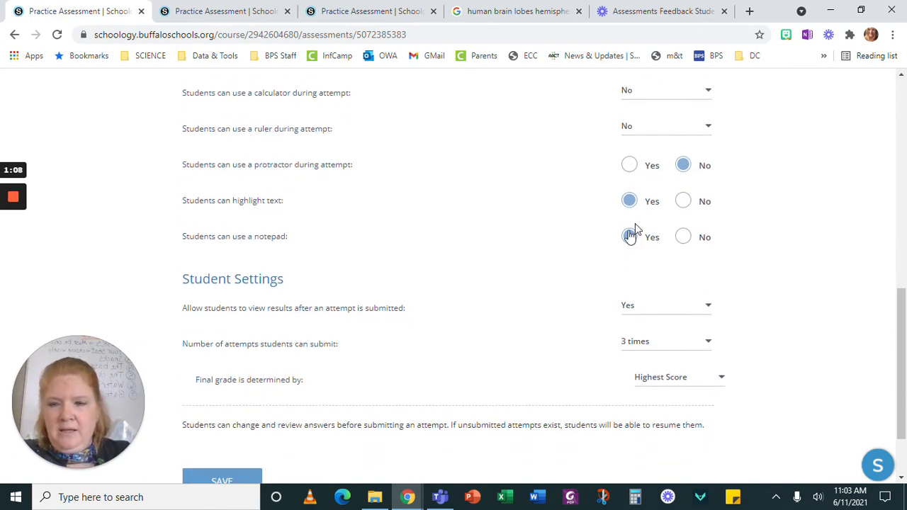
scroll(594, 265, down, 2)
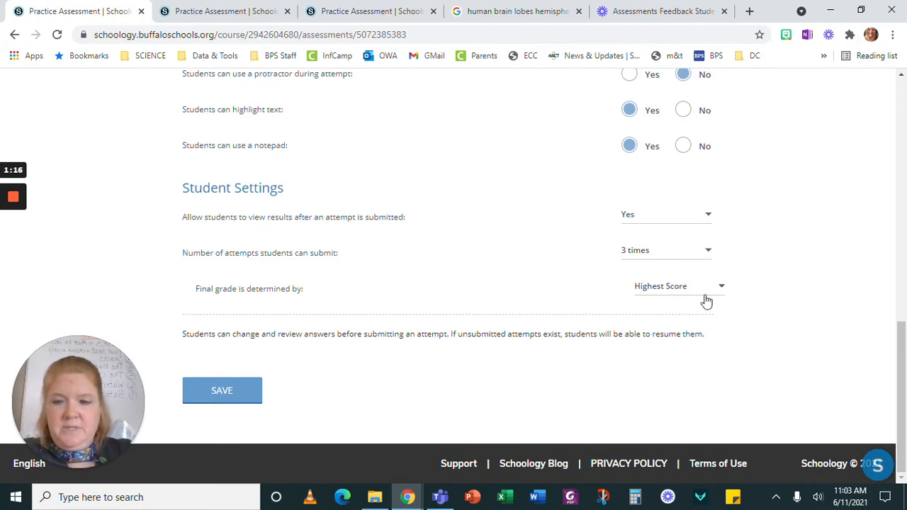
click(255, 396)
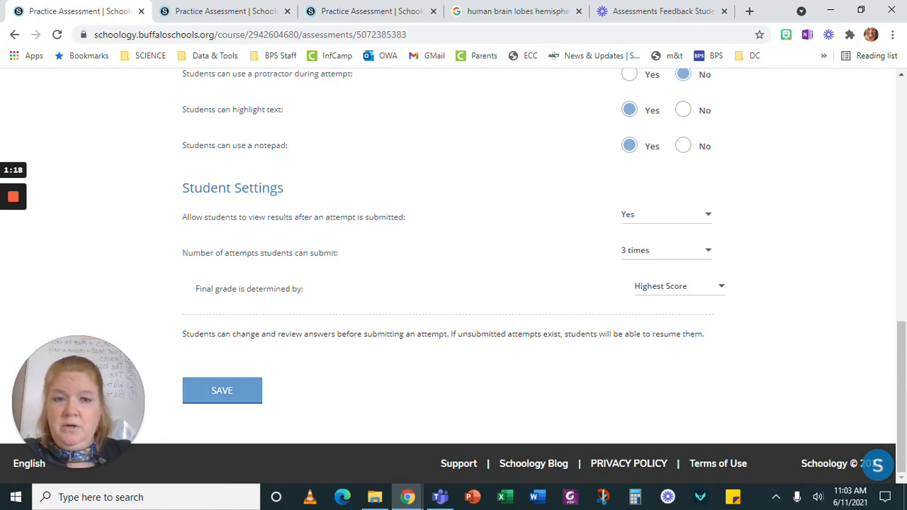
scroll(417, 364, down, 5)
click(219, 461)
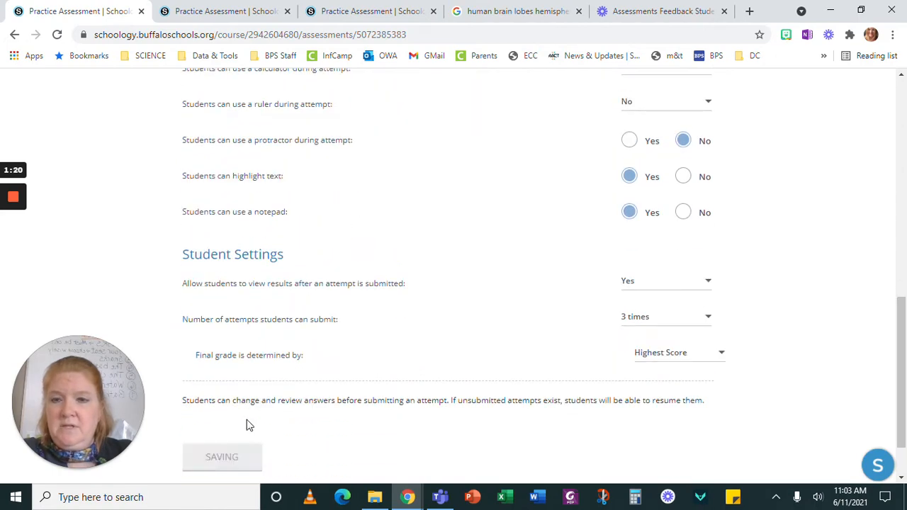
Examine the introductory text item above the assessment questions in its editor and close it without saving
scroll(310, 140, up, 3)
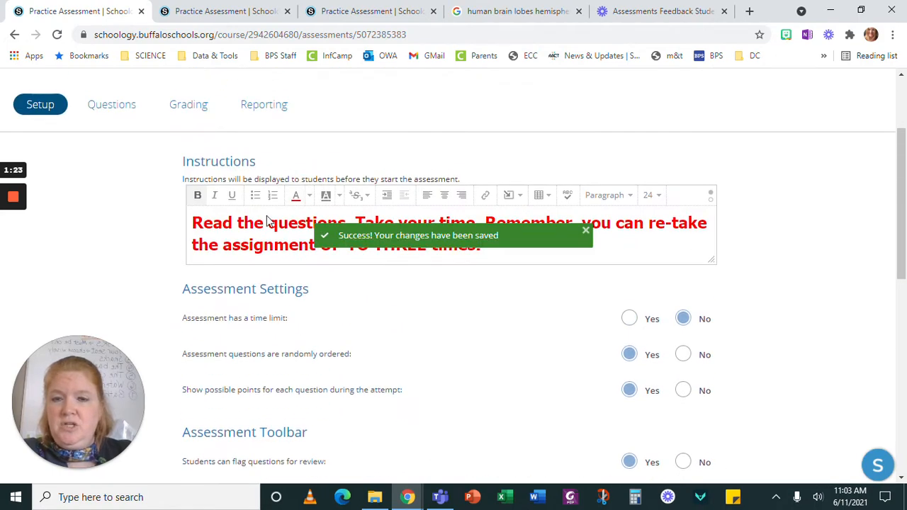
click(111, 106)
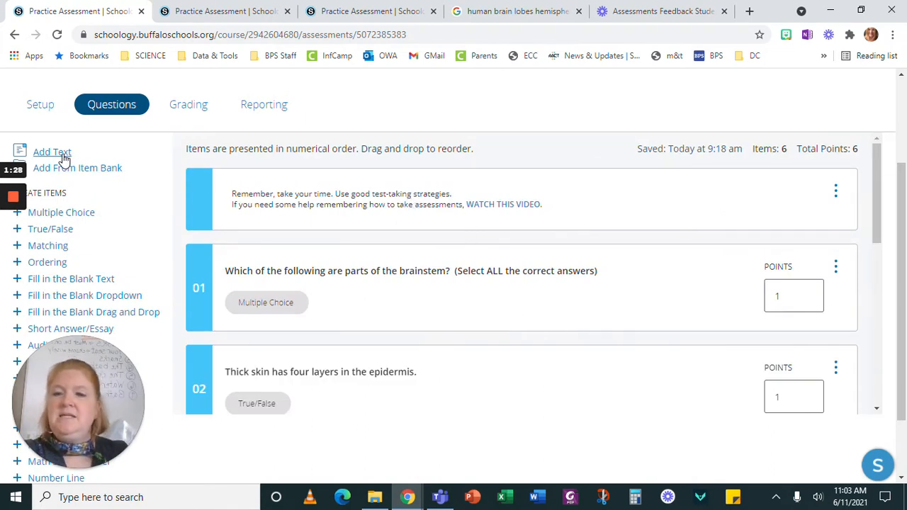
click(294, 186)
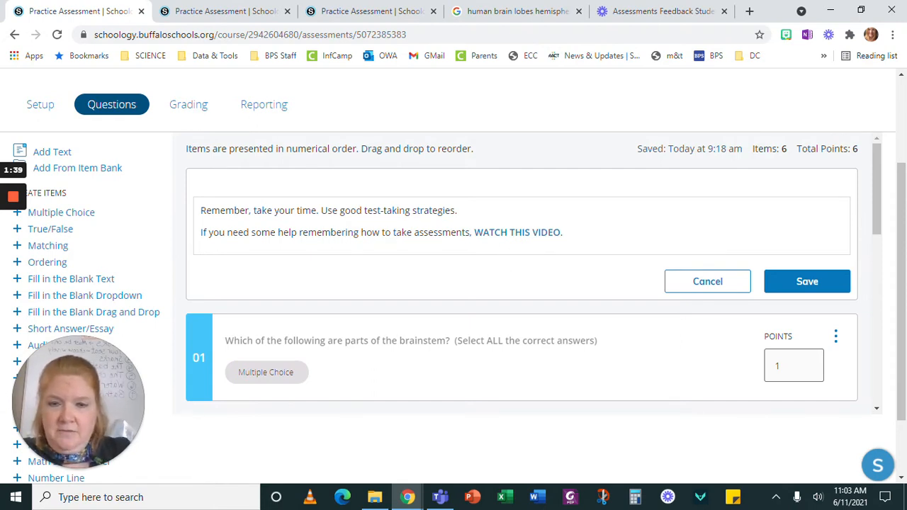
click(461, 211)
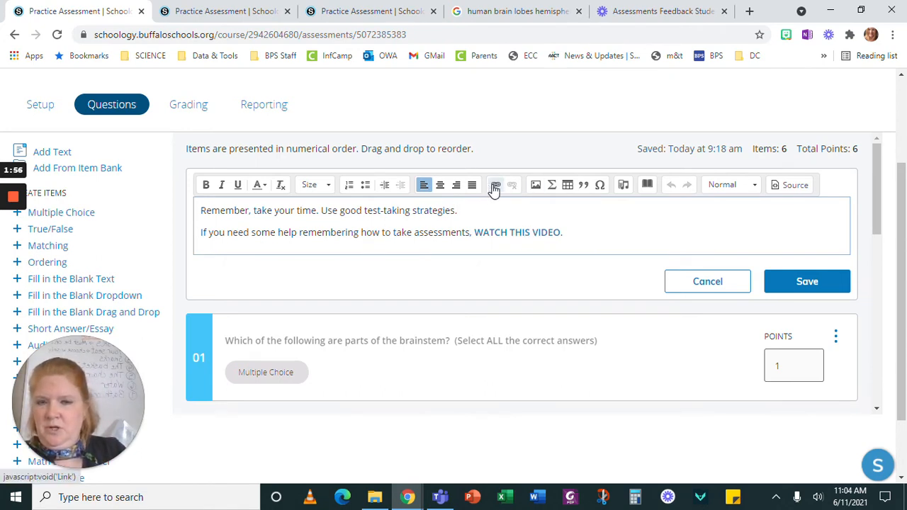
drag(458, 210, 339, 210)
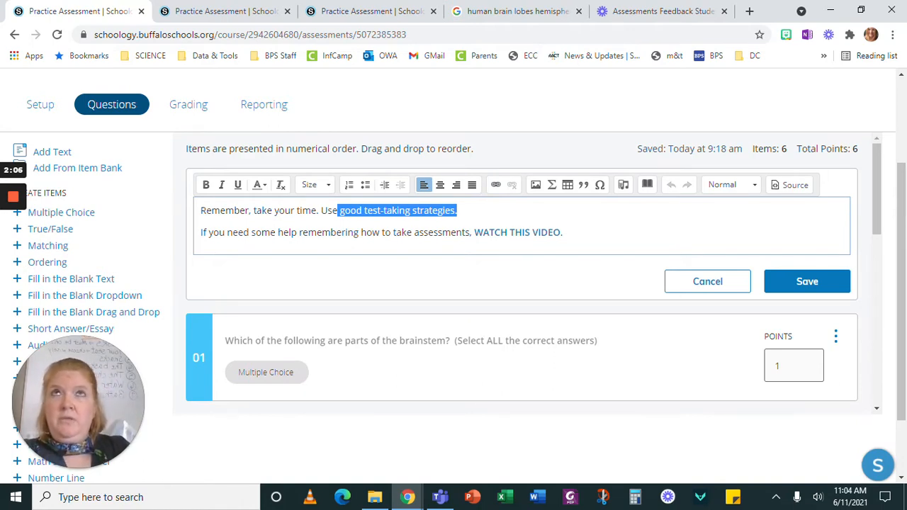
click(734, 291)
Turn on shuffled options for the brainstem multiple choice question and save the question
scroll(543, 271, down, 1)
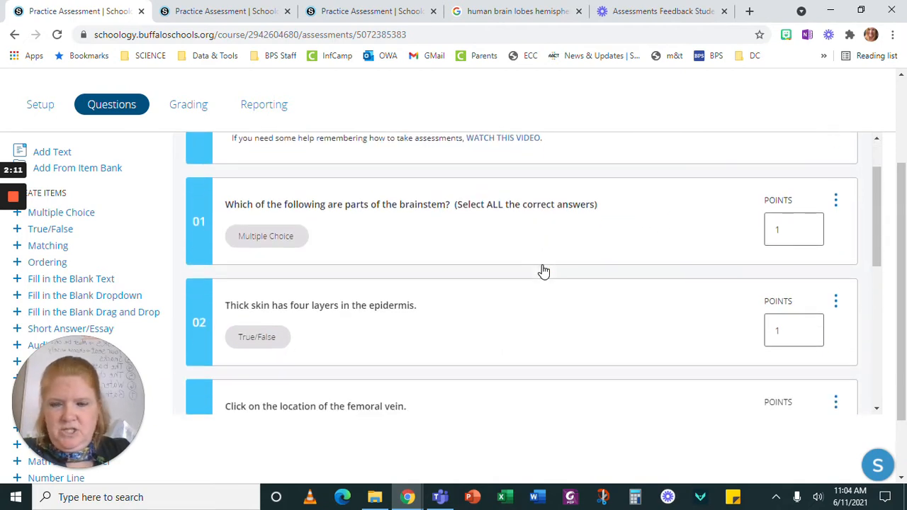
click(356, 230)
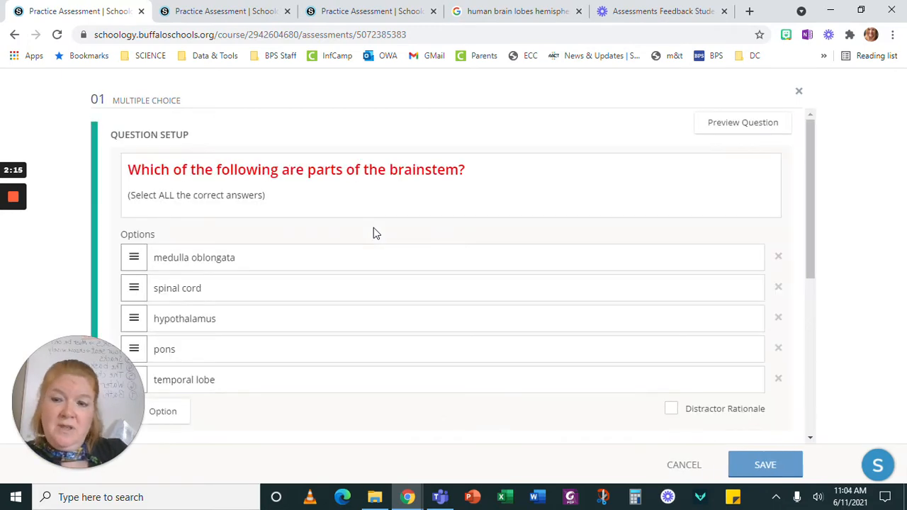
scroll(376, 233, down, 2)
scroll(376, 234, up, 2)
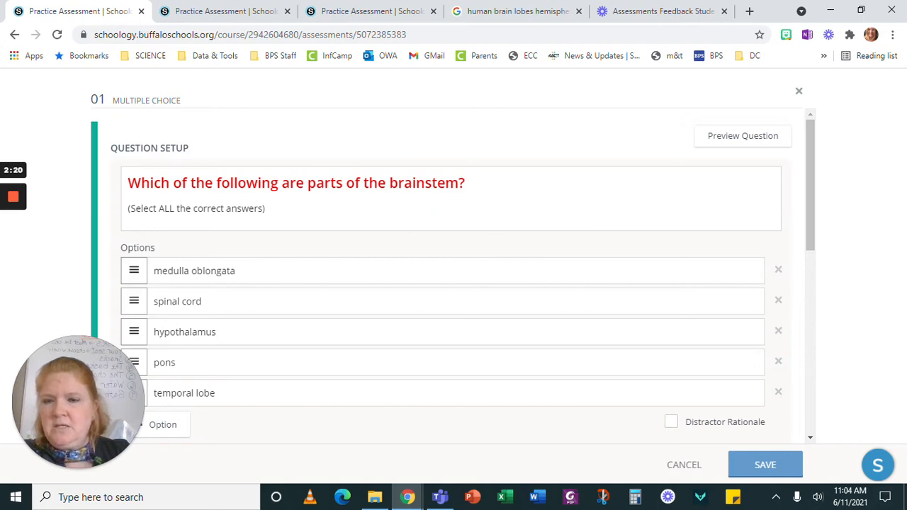
click(257, 182)
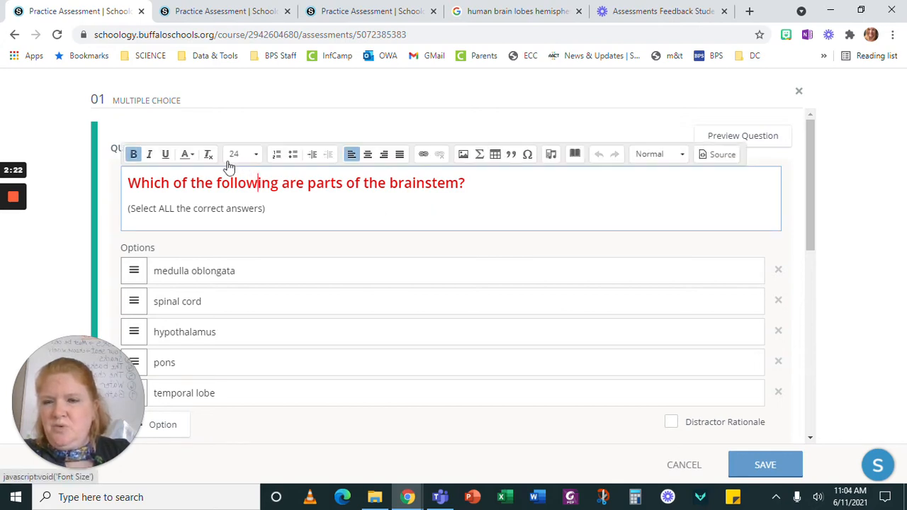
scroll(453, 276, down, 2)
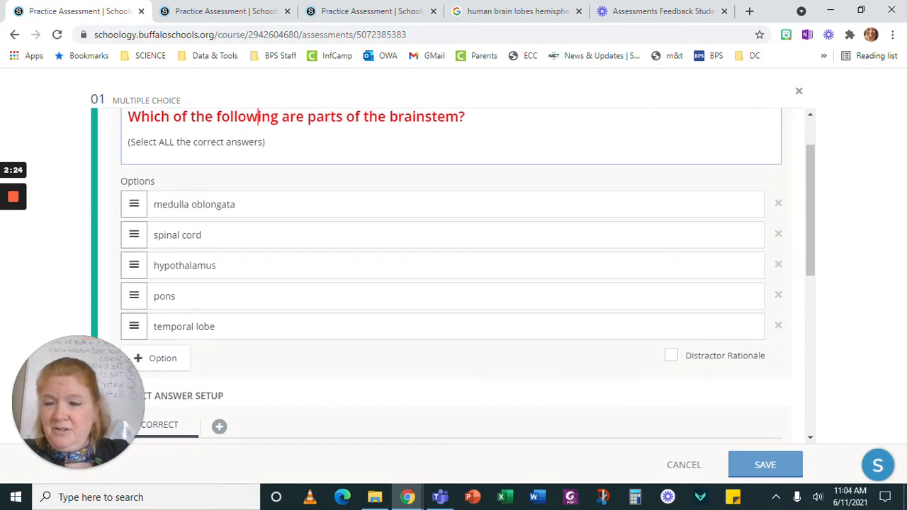
scroll(454, 277, down, 4)
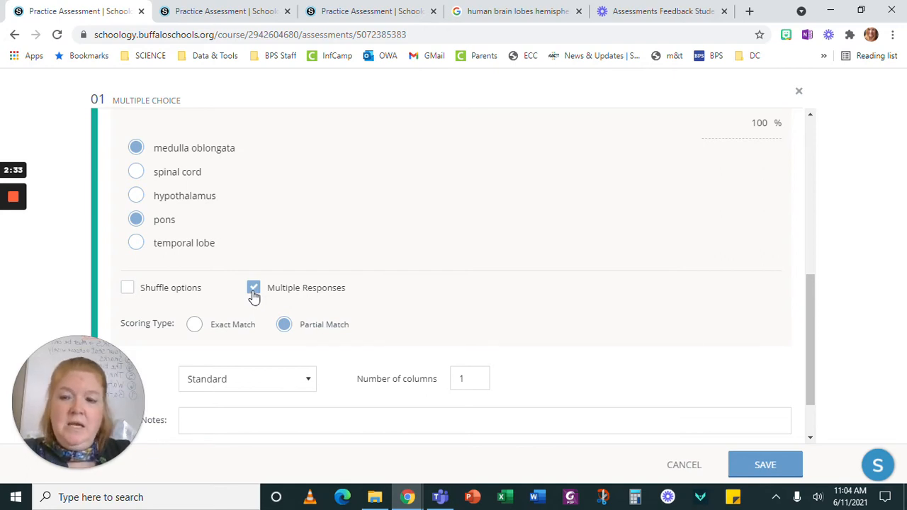
click(130, 297)
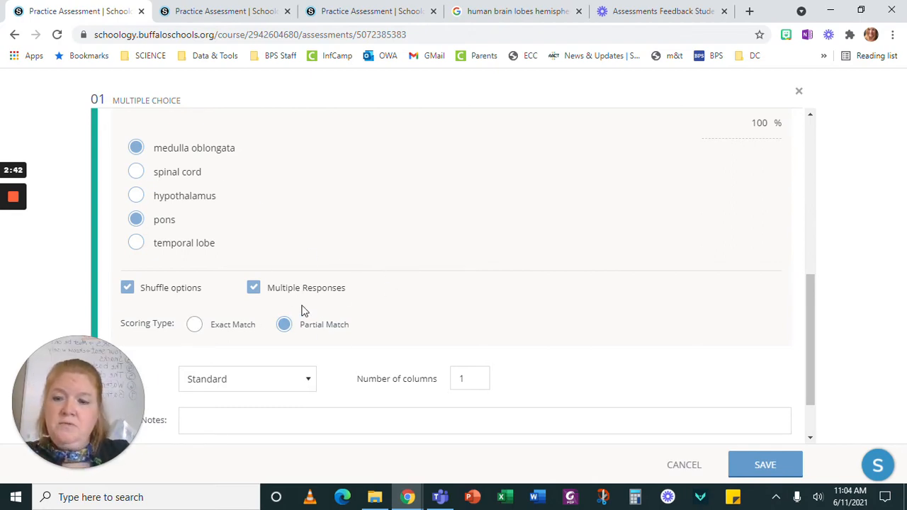
click(766, 465)
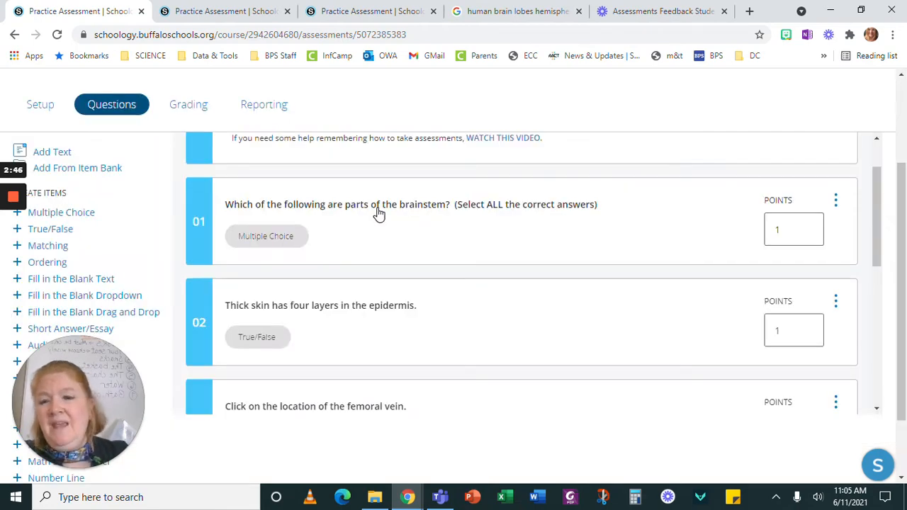
Review the answer setup of the true/false question about thick skin and close it without saving
click(346, 329)
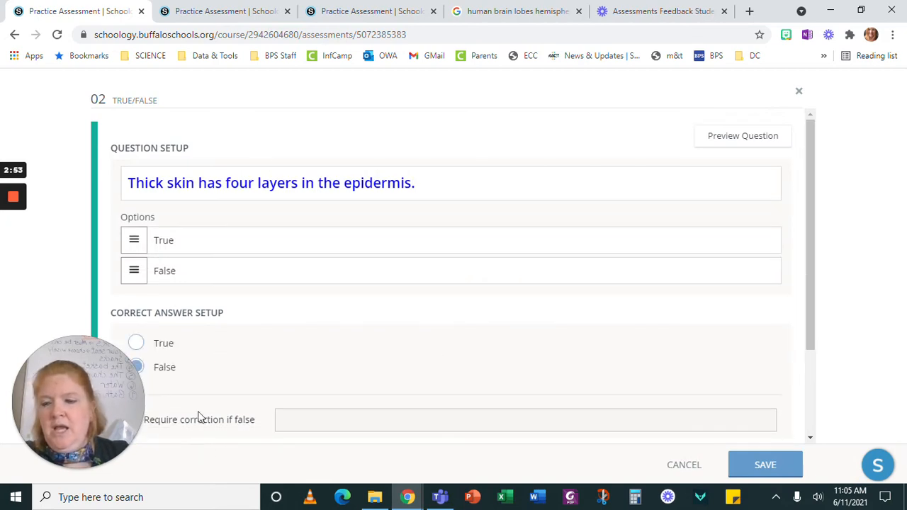
scroll(213, 397, down, 2)
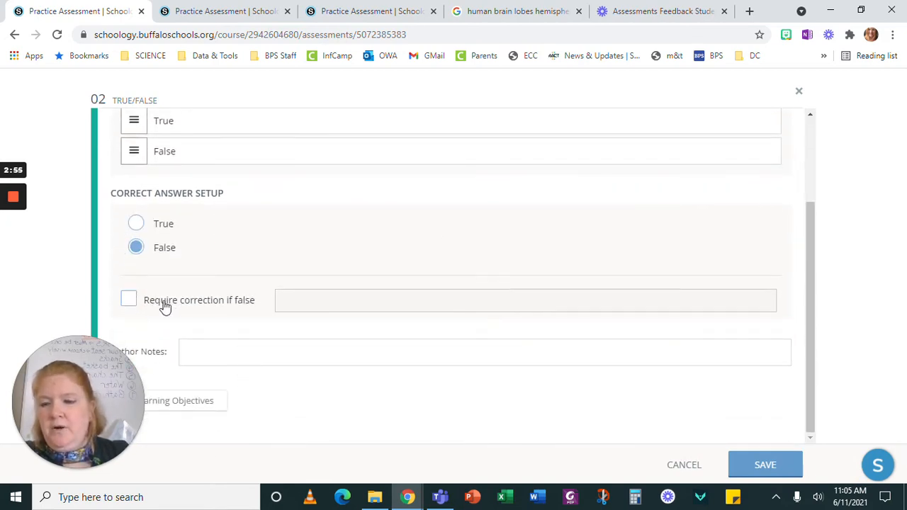
click(672, 468)
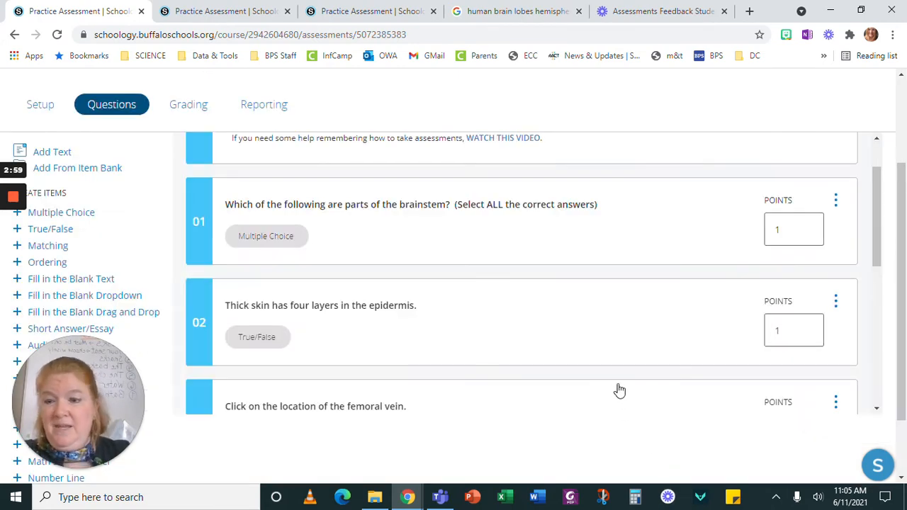
Open the femoral vein hotspot question and draw an extra hotspot region on the head of the blue vein figure
scroll(614, 379, down, 1)
scroll(614, 379, down, 1)
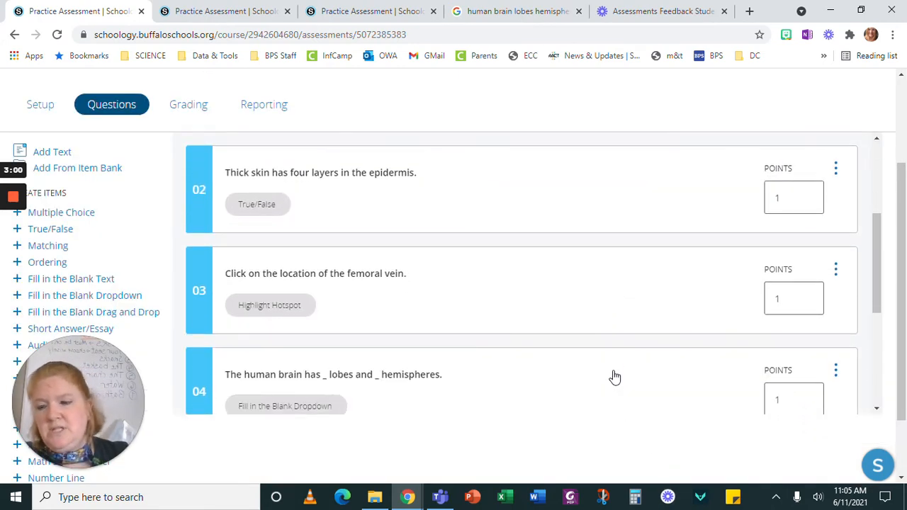
click(408, 310)
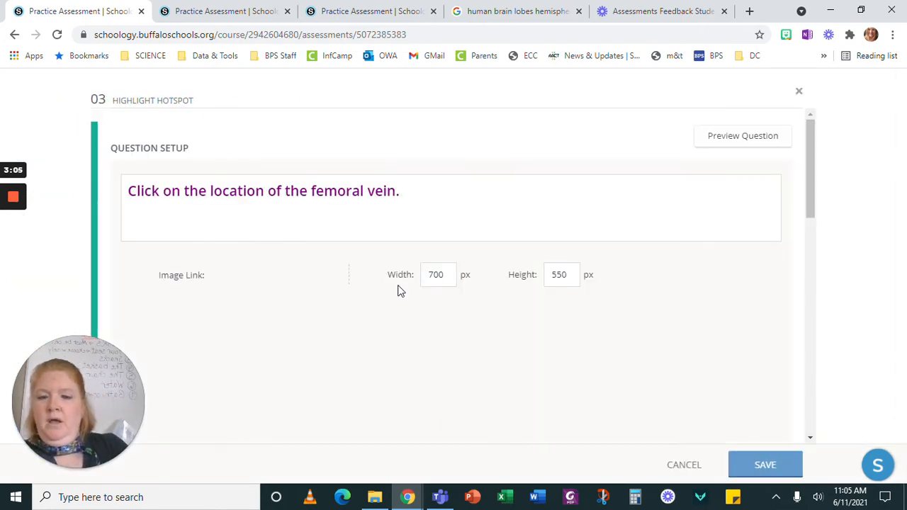
scroll(393, 289, down, 3)
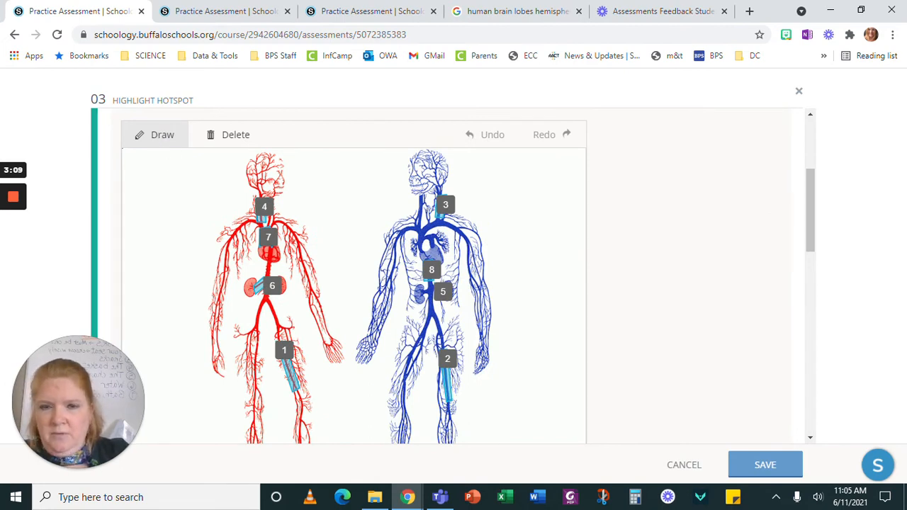
scroll(420, 115, down, 1)
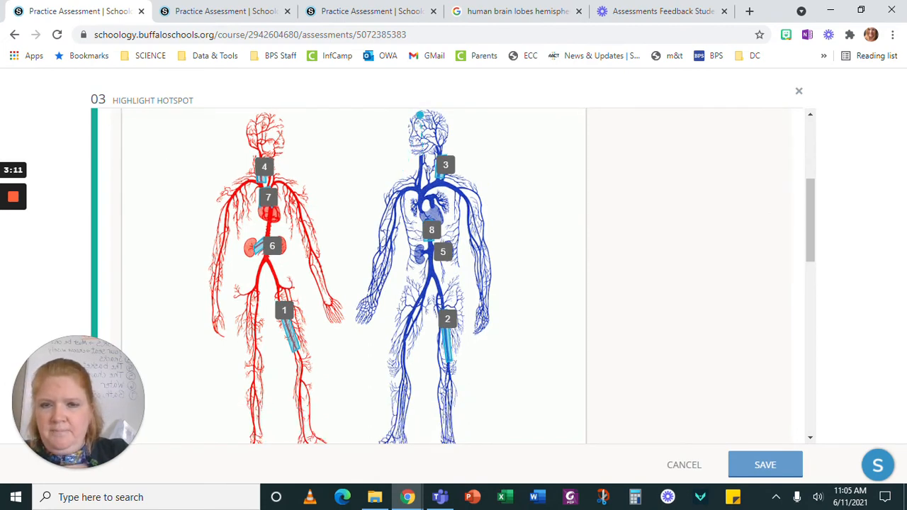
click(420, 130)
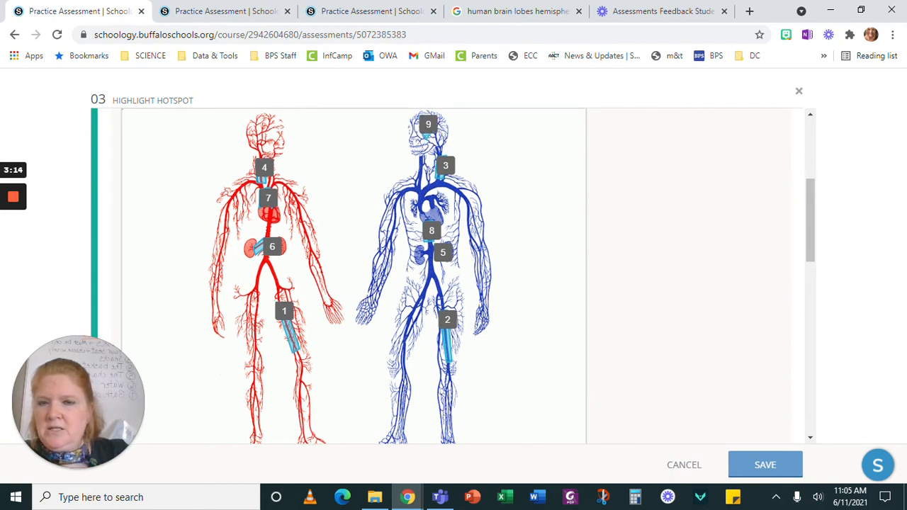
Delete the extra hotspot region from the blue figure's head and close the femoral vein question without saving
scroll(430, 205, up, 2)
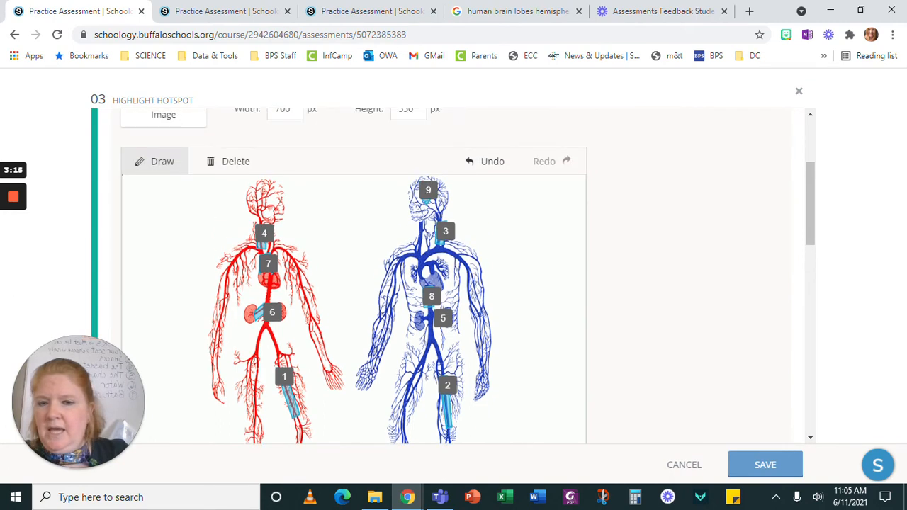
click(234, 169)
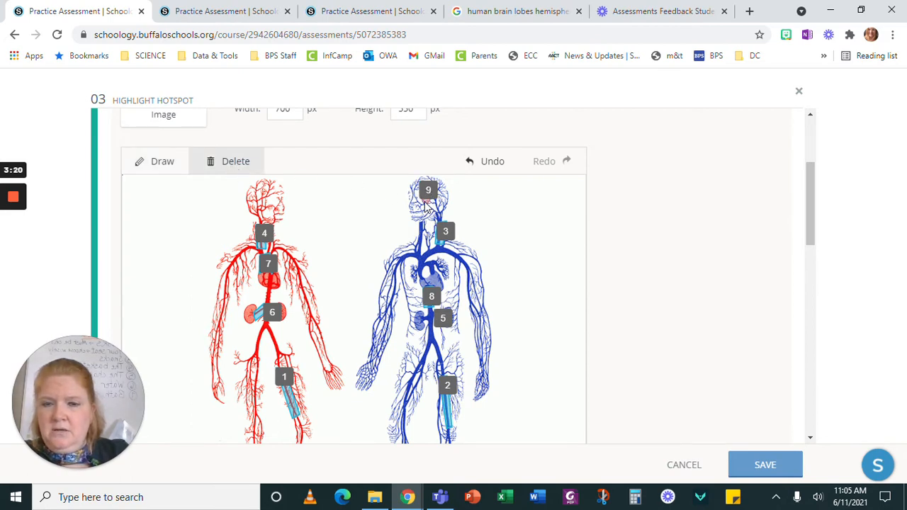
click(426, 202)
click(162, 169)
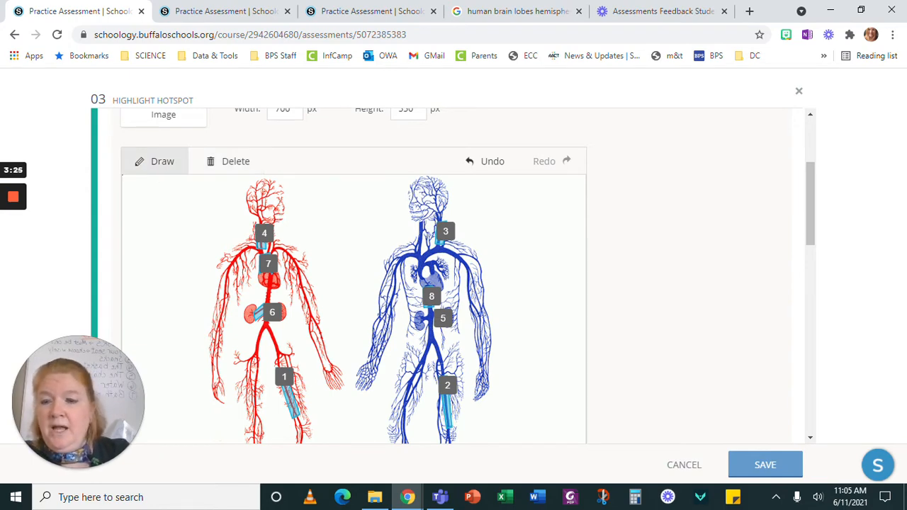
scroll(381, 312, down, 4)
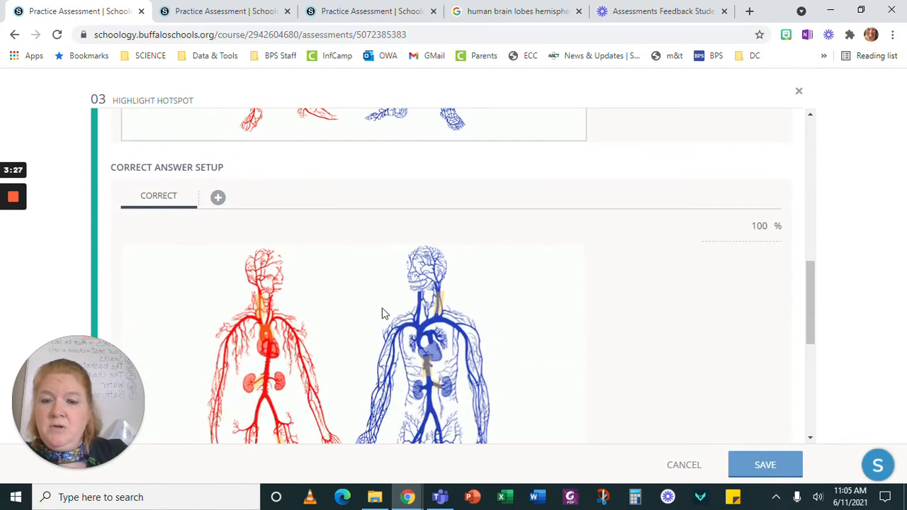
scroll(350, 284, up, 5)
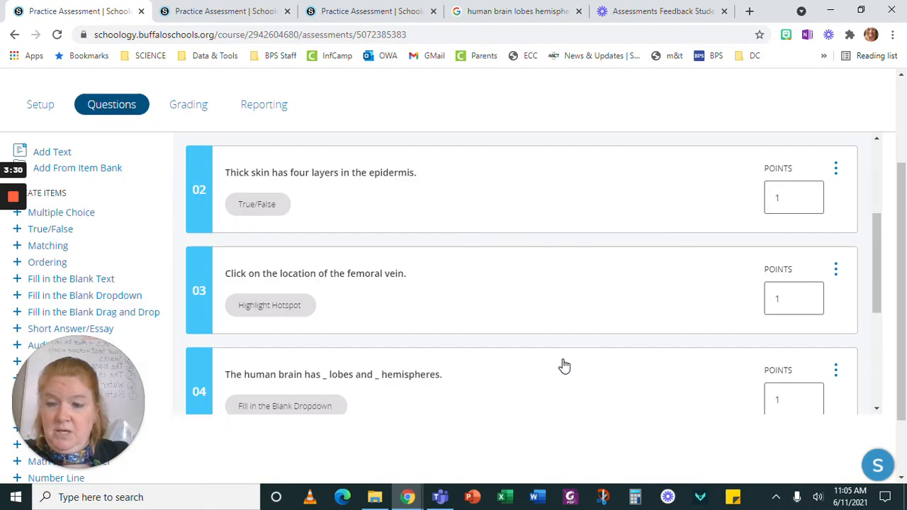
Review the response options of the human brain lobes and hemispheres dropdown question and close it without saving
scroll(546, 307, down, 3)
scroll(547, 307, up, 2)
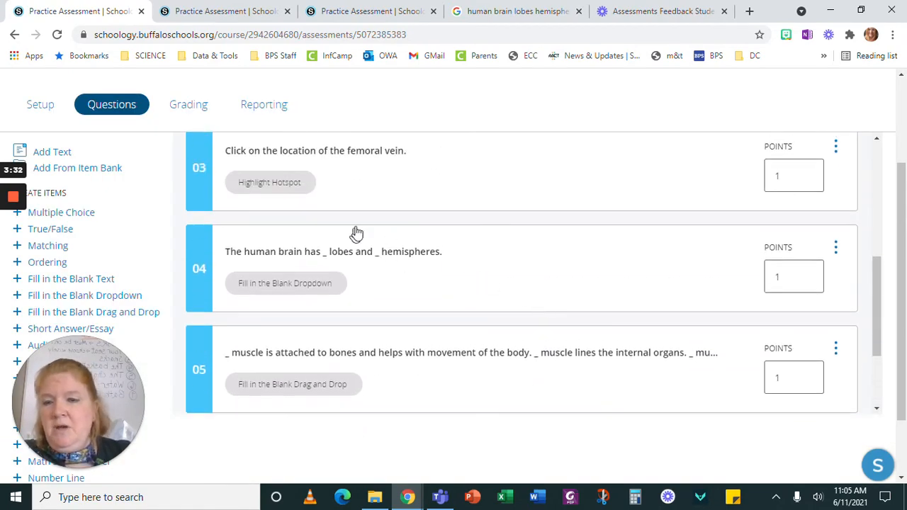
click(454, 251)
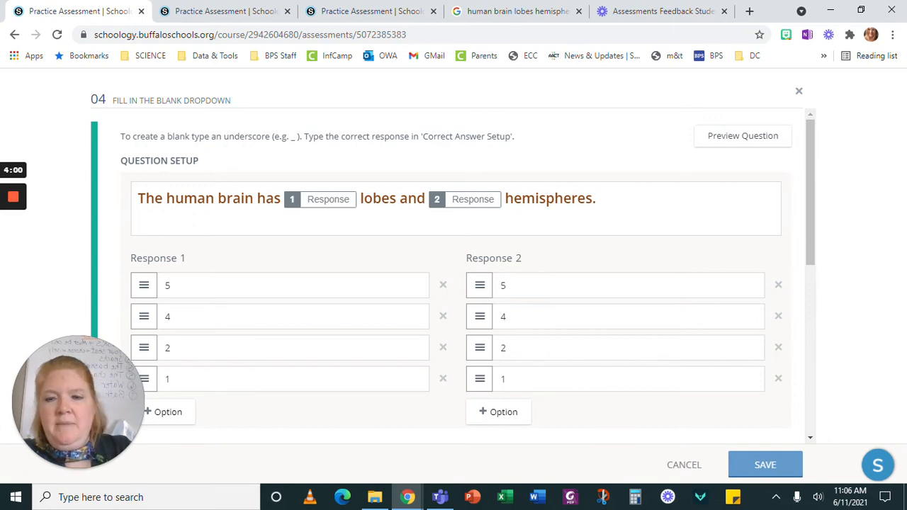
click(699, 466)
Review the possible responses and scoring type of the muscle types drag and drop question and close it without saving
scroll(496, 292, down, 3)
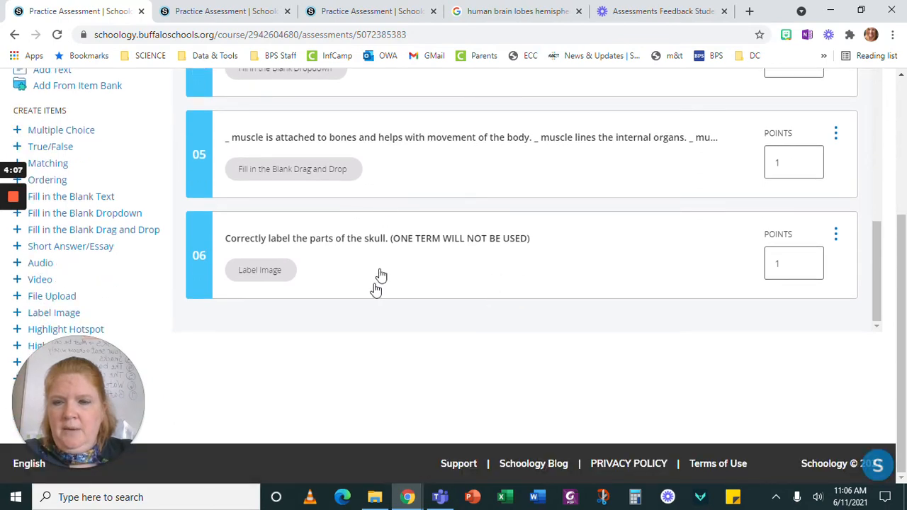
click(393, 172)
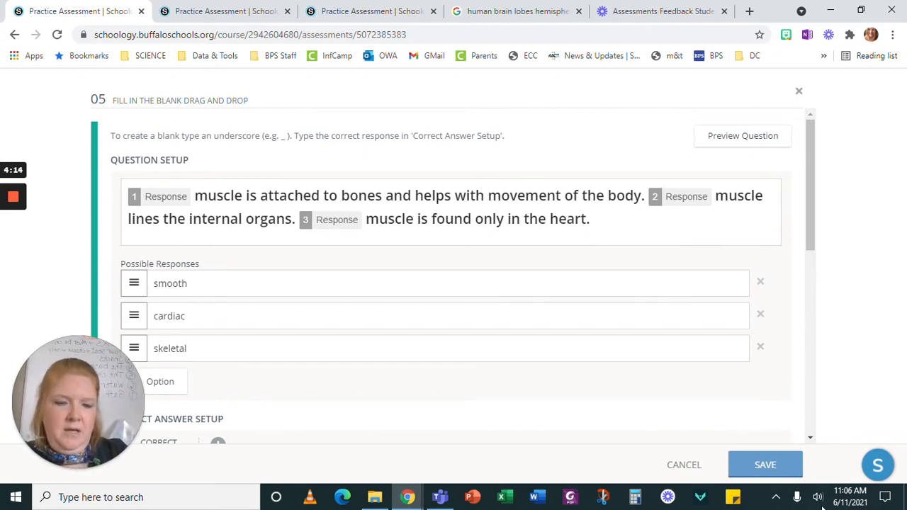
scroll(484, 317, down, 7)
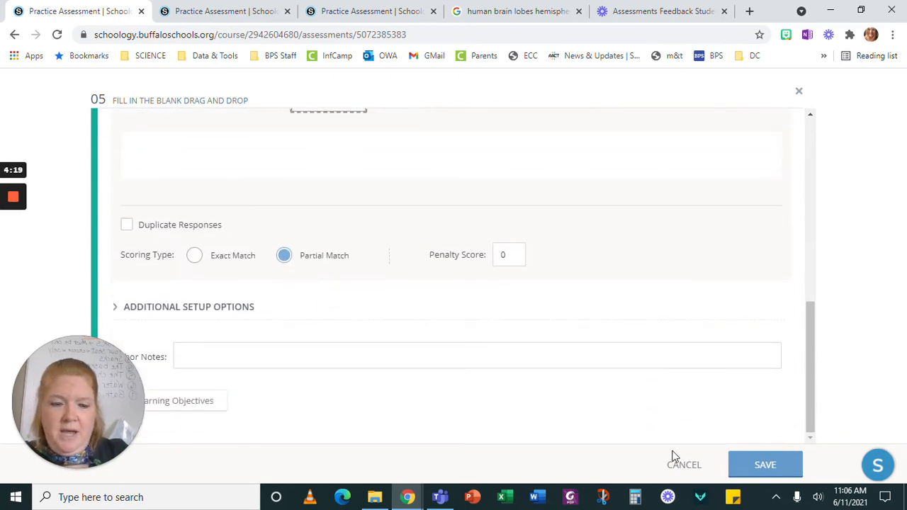
click(697, 468)
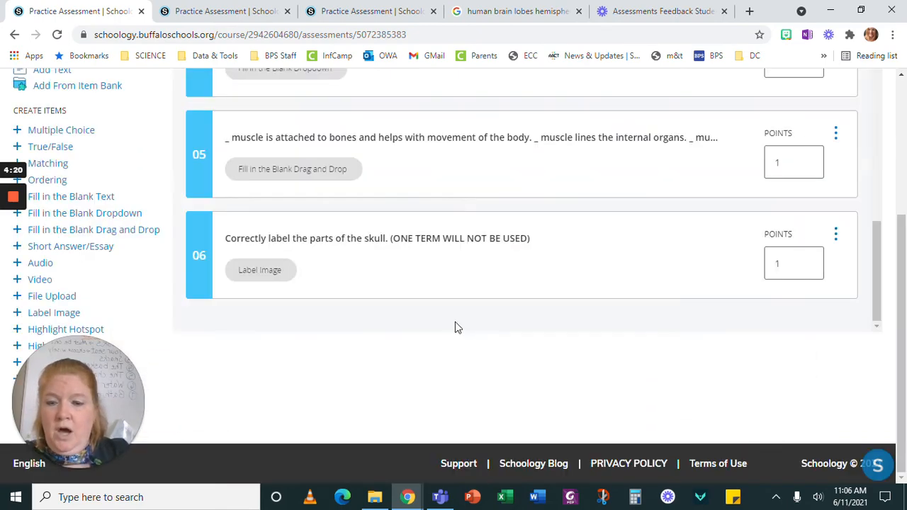
Check the scoring type settings of the human brain dropdown question and close it without saving
scroll(455, 322, up, 2)
click(408, 143)
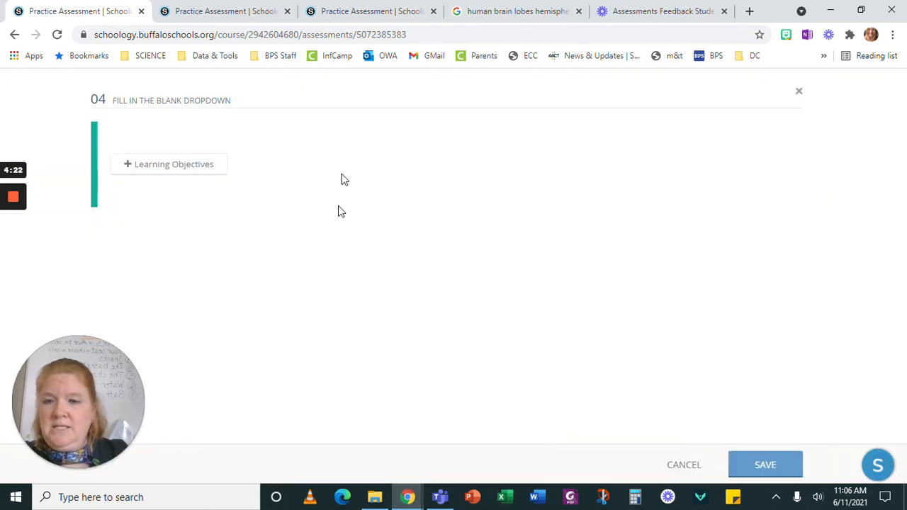
scroll(304, 274, down, 4)
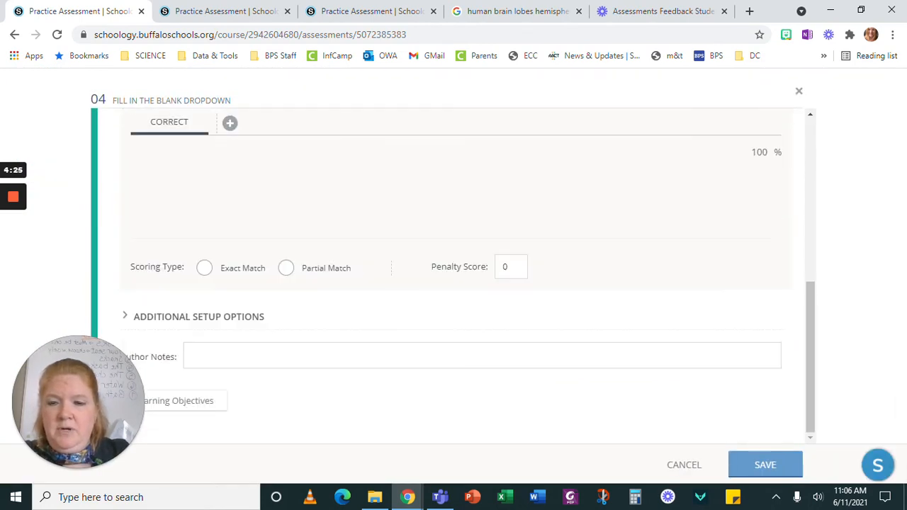
click(692, 467)
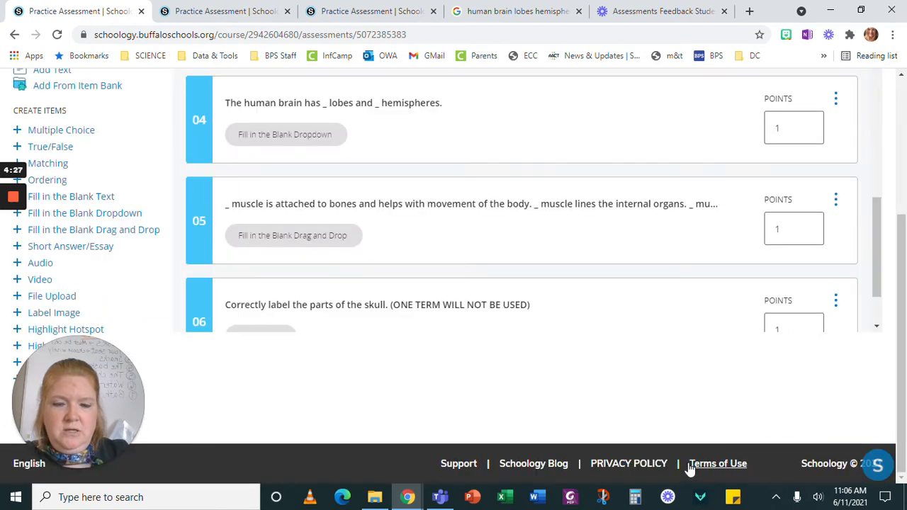
Open the skull labelling question, add a response box and place it beside the skull's face, between boxes 1 and 5
scroll(401, 300, down, 2)
click(380, 271)
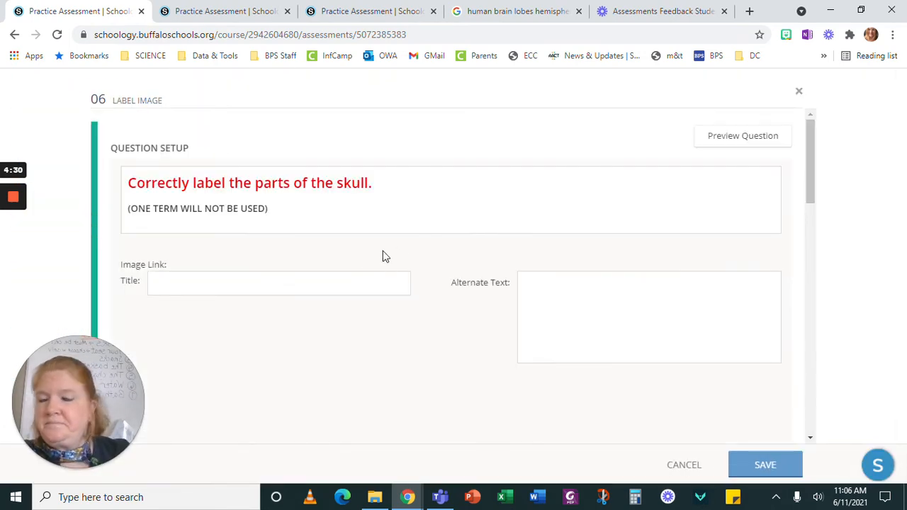
scroll(412, 239, down, 3)
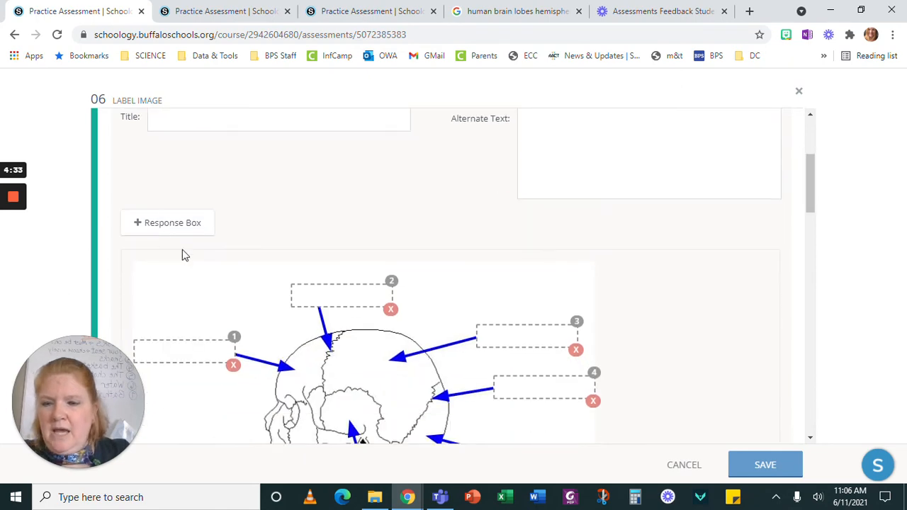
scroll(401, 319, down, 1)
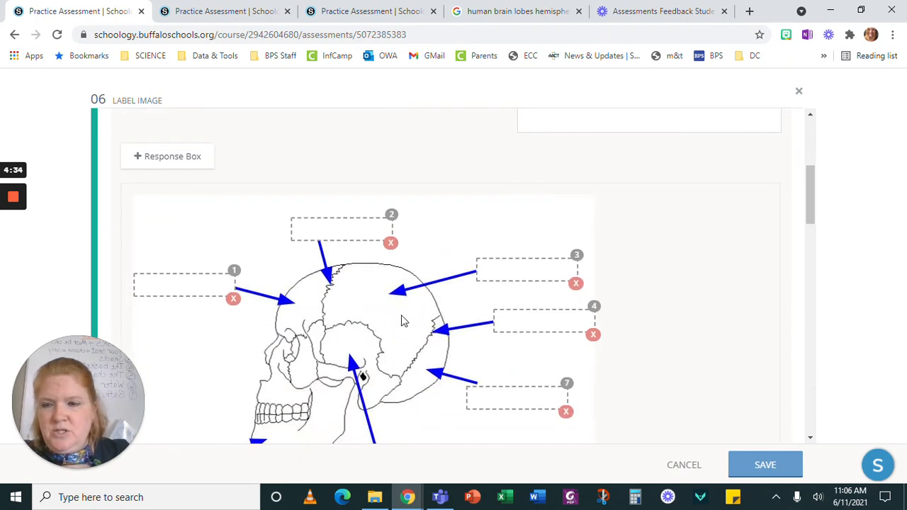
click(195, 165)
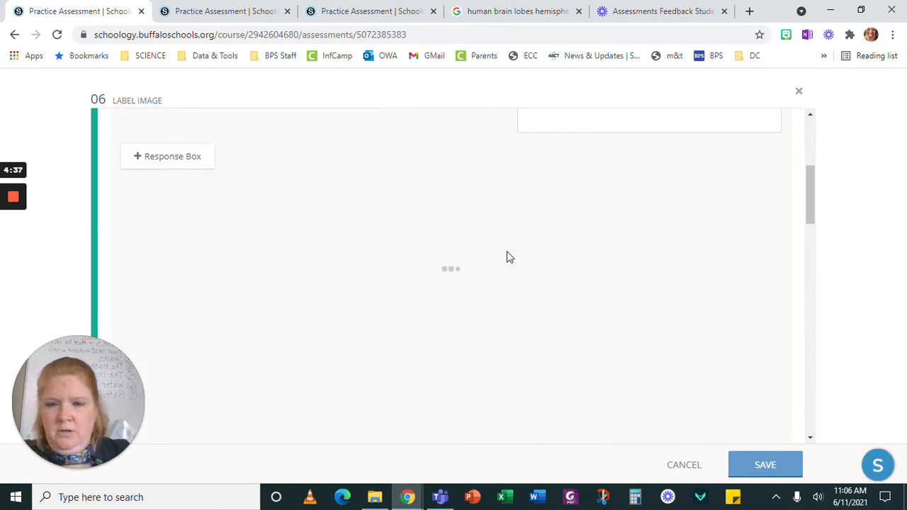
scroll(508, 257, down, 2)
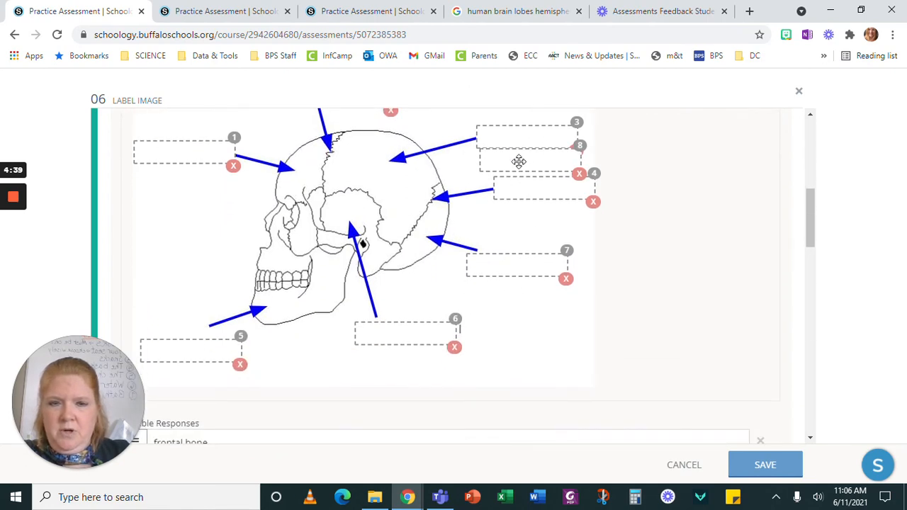
drag(519, 161, 190, 222)
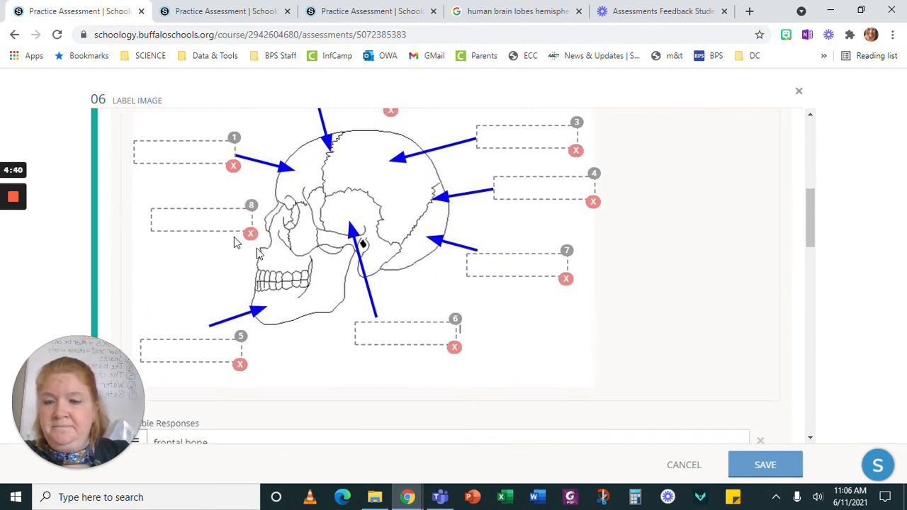
Review the possible responses, correct labels and scoring type of the skull question and close it without saving
scroll(234, 237, down, 7)
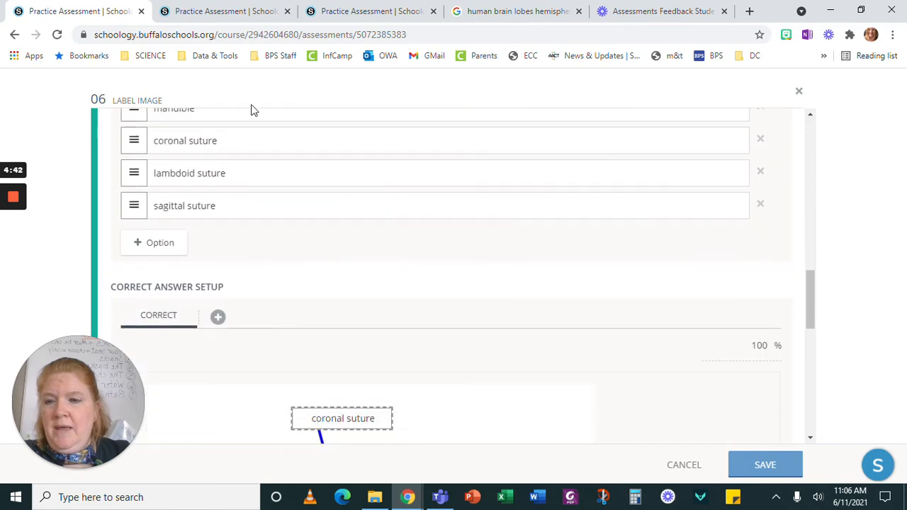
scroll(251, 110, up, 2)
scroll(521, 280, down, 7)
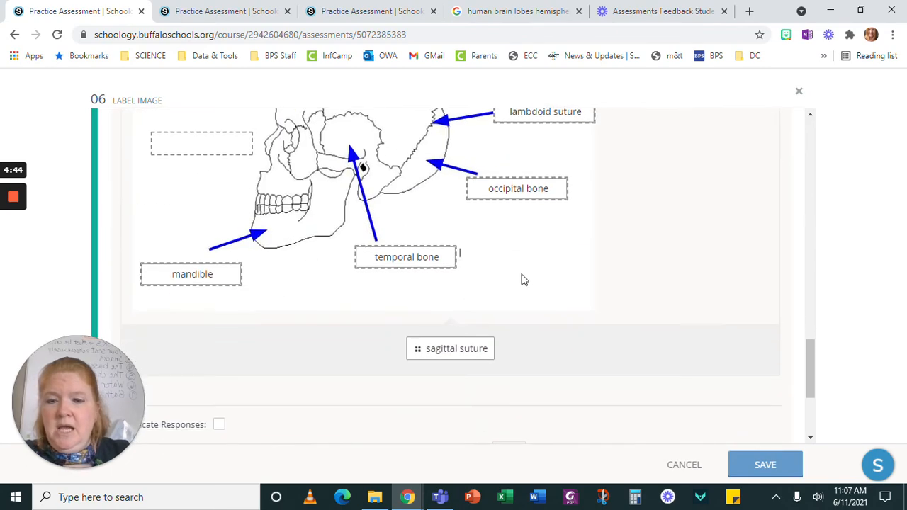
scroll(514, 269, down, 3)
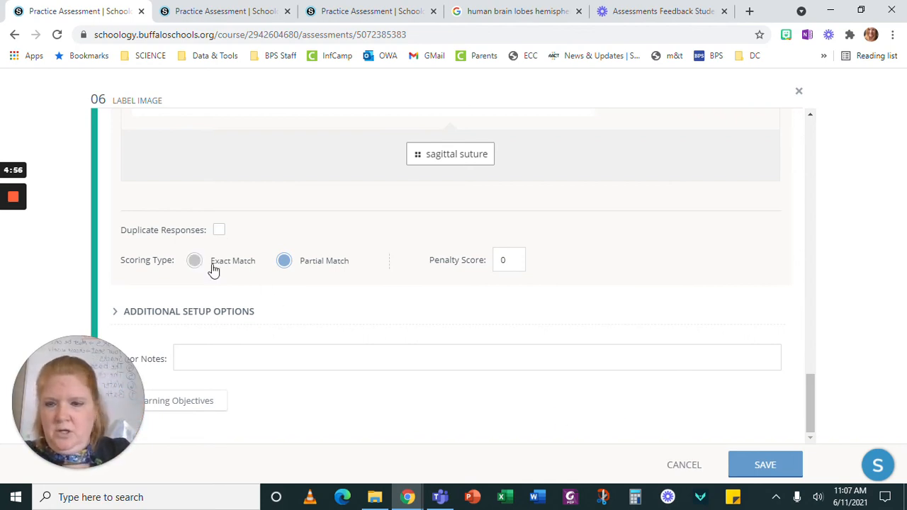
click(681, 466)
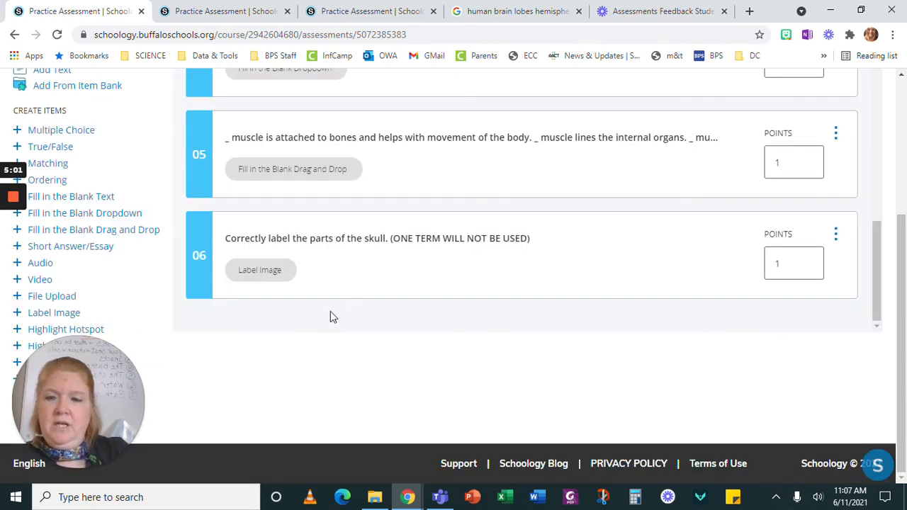
Open the student's completed attempt from the Practice Assessment's grading view by student
scroll(401, 320, up, 1)
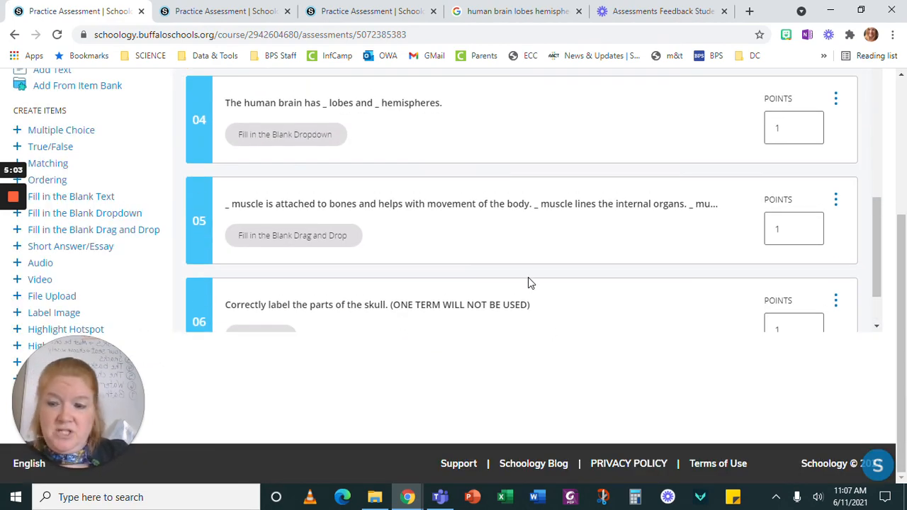
scroll(528, 282, up, 6)
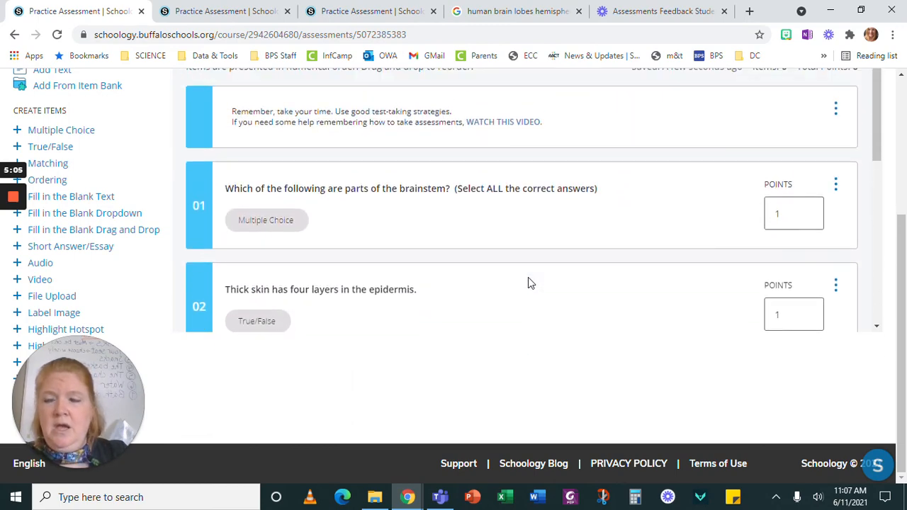
scroll(471, 283, up, 3)
click(192, 241)
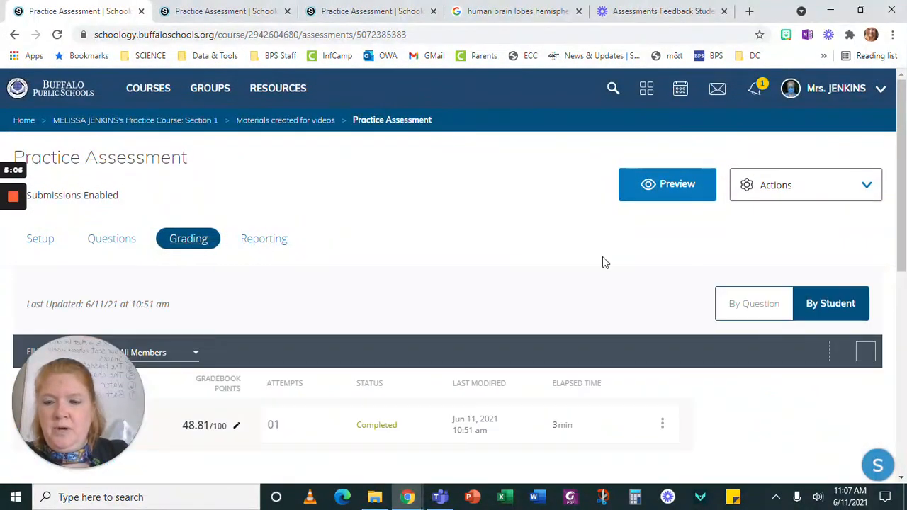
scroll(685, 256, down, 3)
click(563, 149)
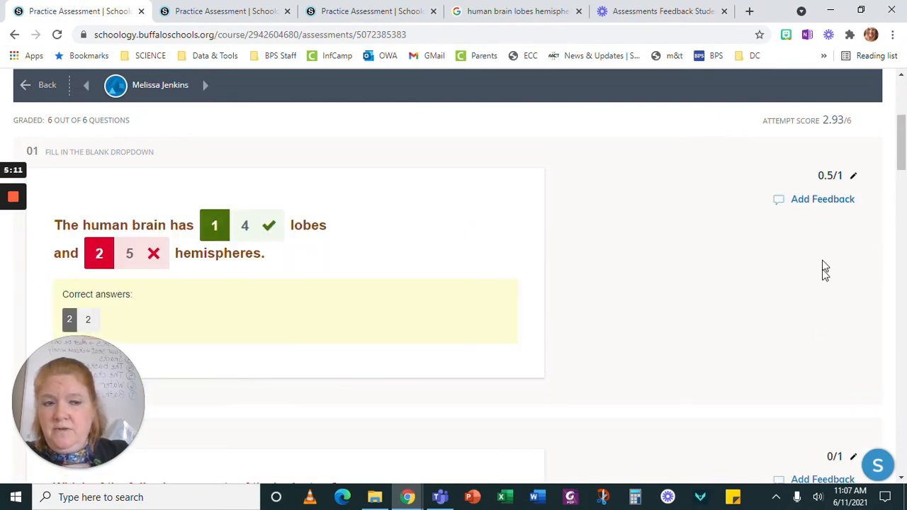
scroll(825, 314, down, 10)
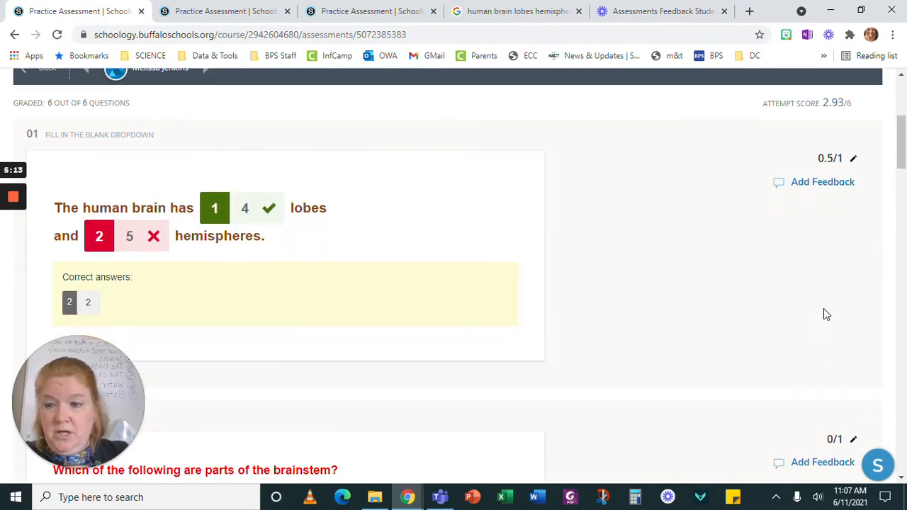
scroll(825, 312, down, 15)
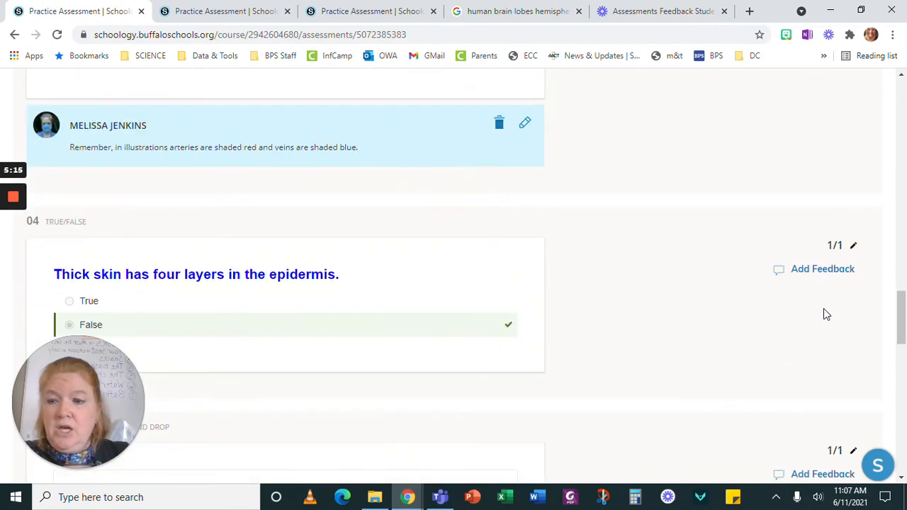
scroll(824, 308, down, 3)
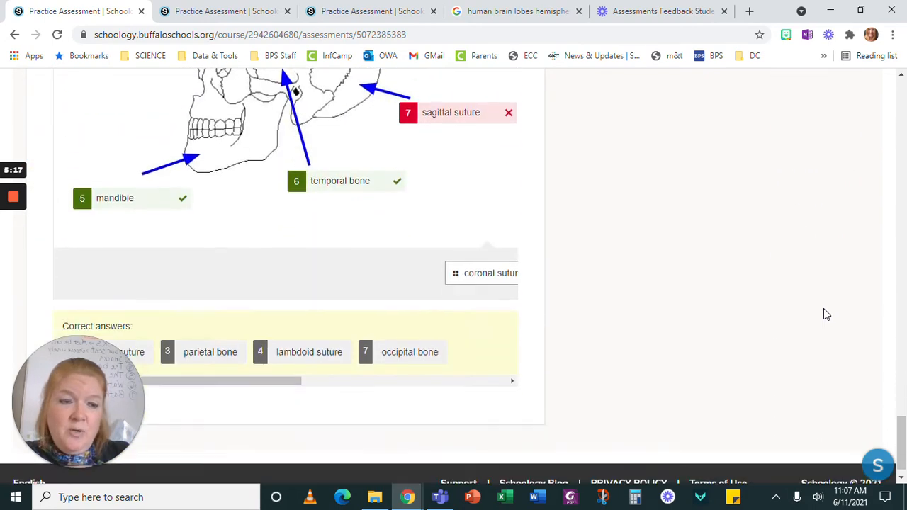
scroll(816, 301, up, 6)
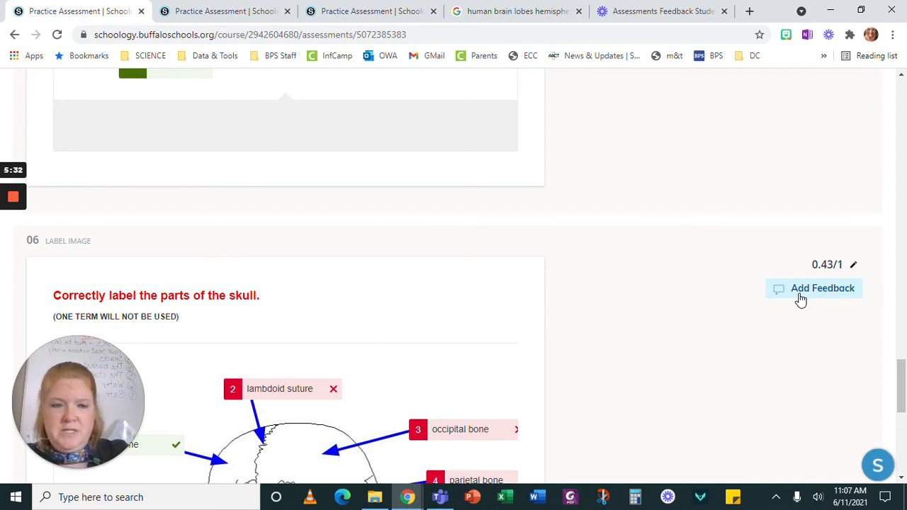
click(799, 295)
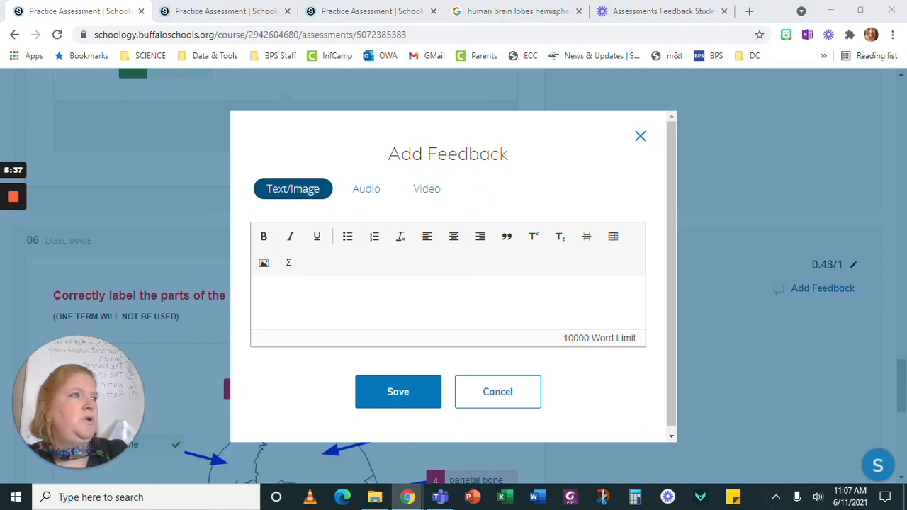
click(13, 251)
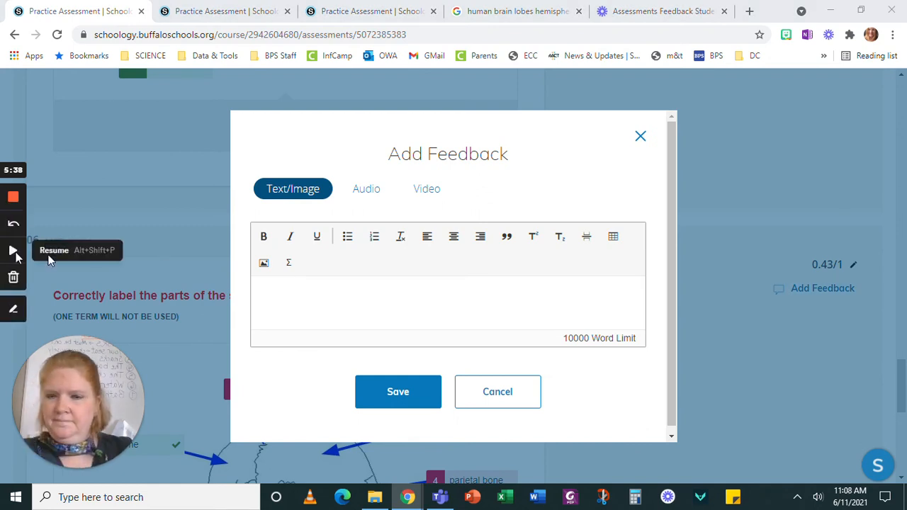
click(15, 252)
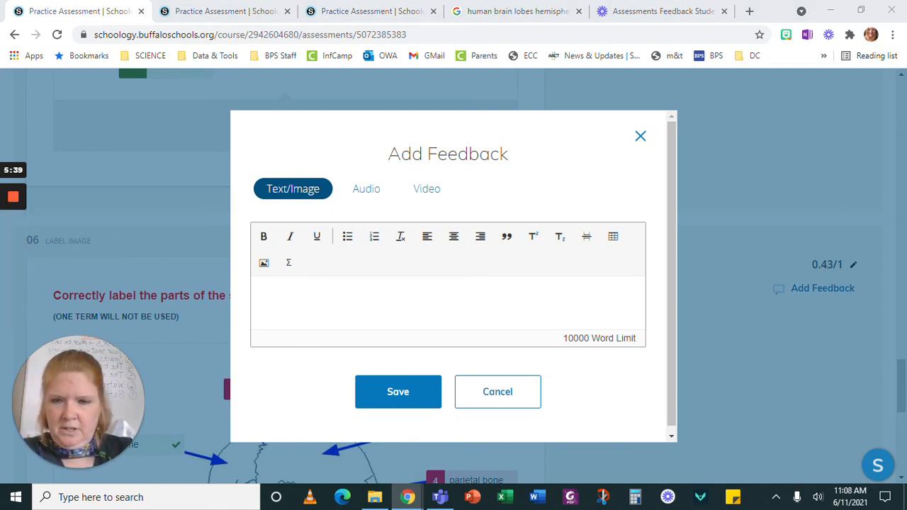
click(261, 292)
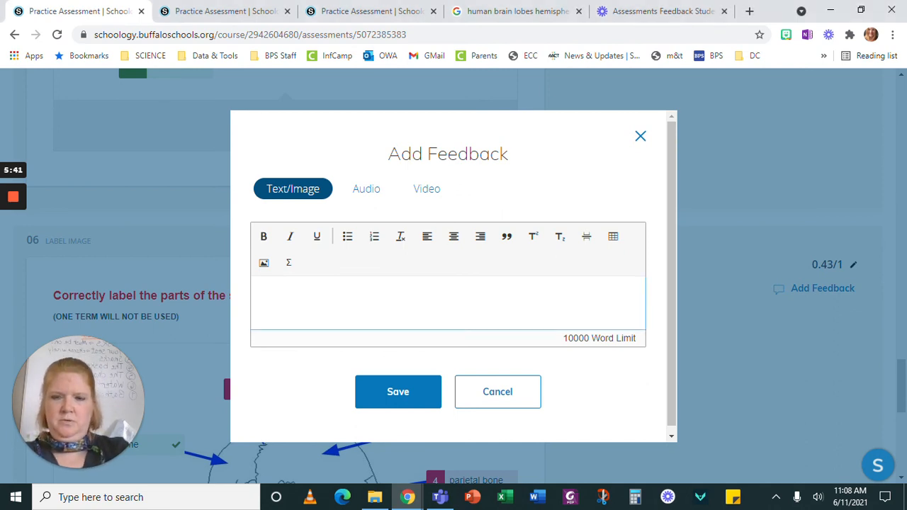
text(Check out this)
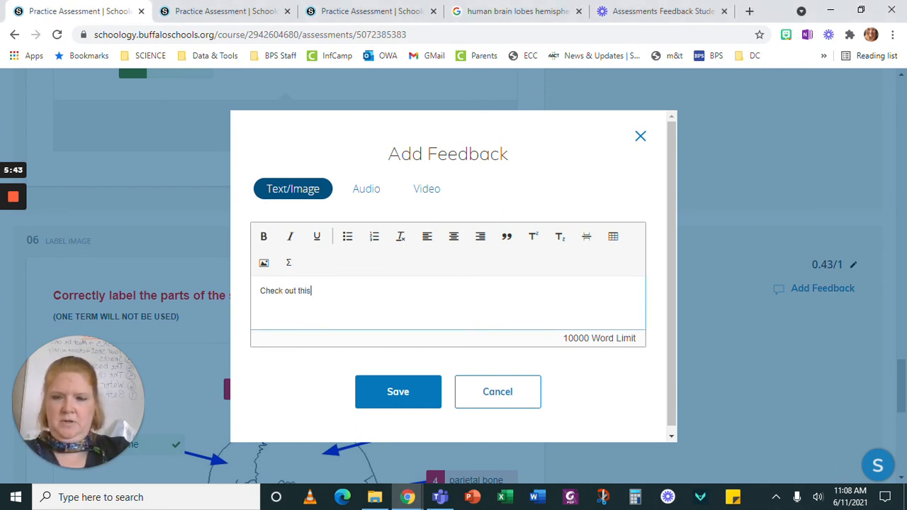
text( website for h)
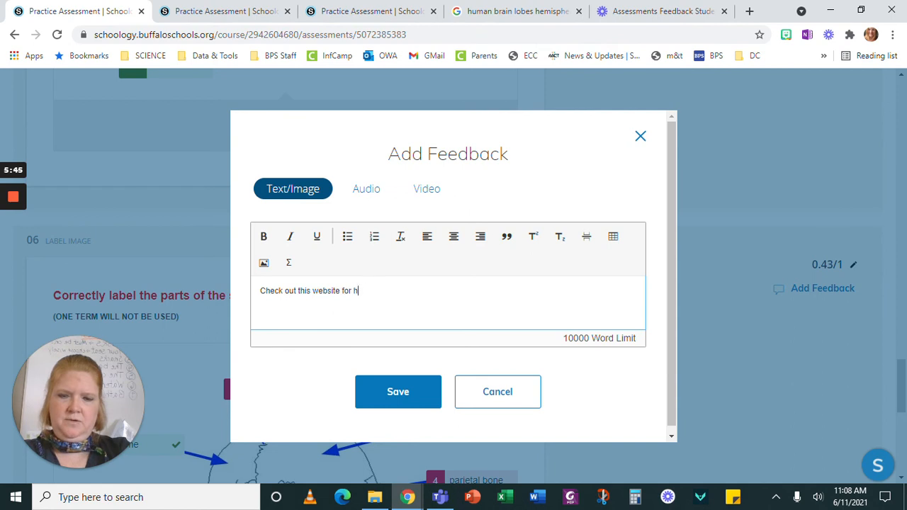
text(elp:)
text(https://courses.lumenlearning.com/ap1x94x1/chapter/the-bones-of-the-skull/)
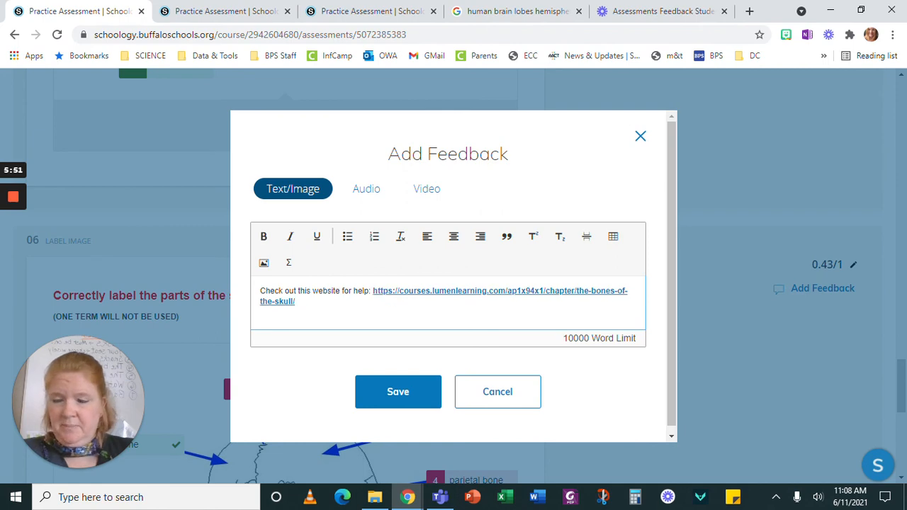
click(399, 404)
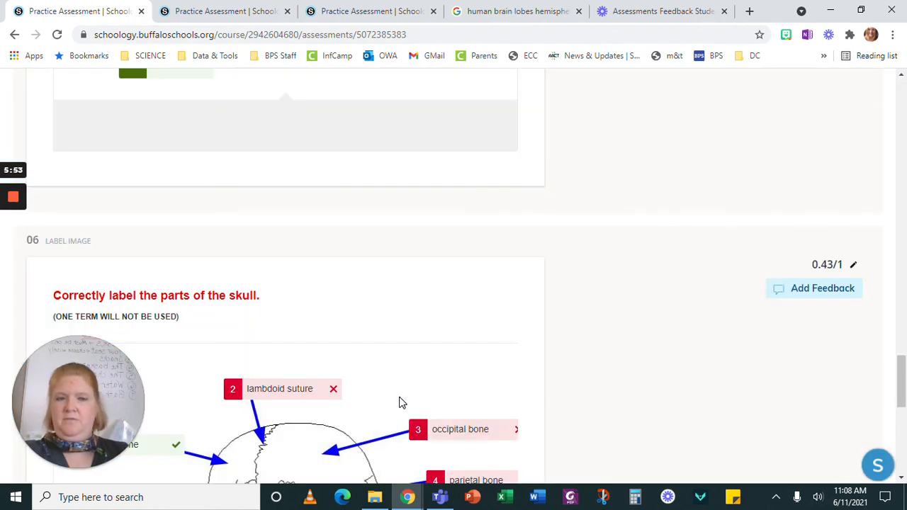
Save the text feedback "AWESOME JOB!" on the muscle types fill in the blank drag and drop question in the student's attempt
scroll(479, 257, up, 15)
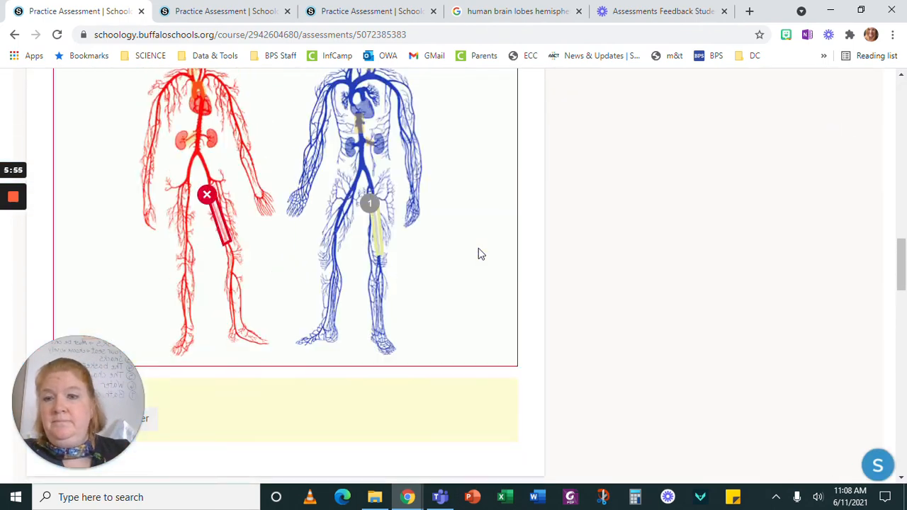
scroll(479, 250, up, 2)
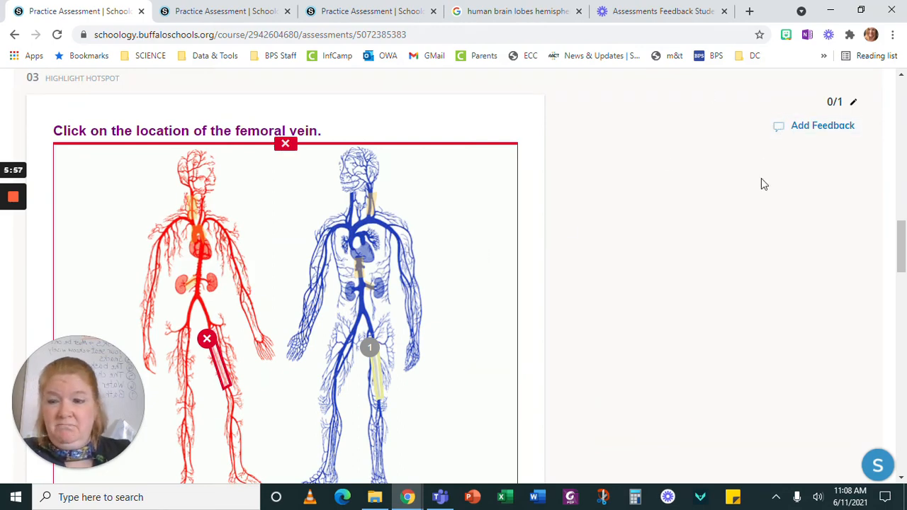
scroll(761, 185, up, 3)
scroll(762, 186, up, 5)
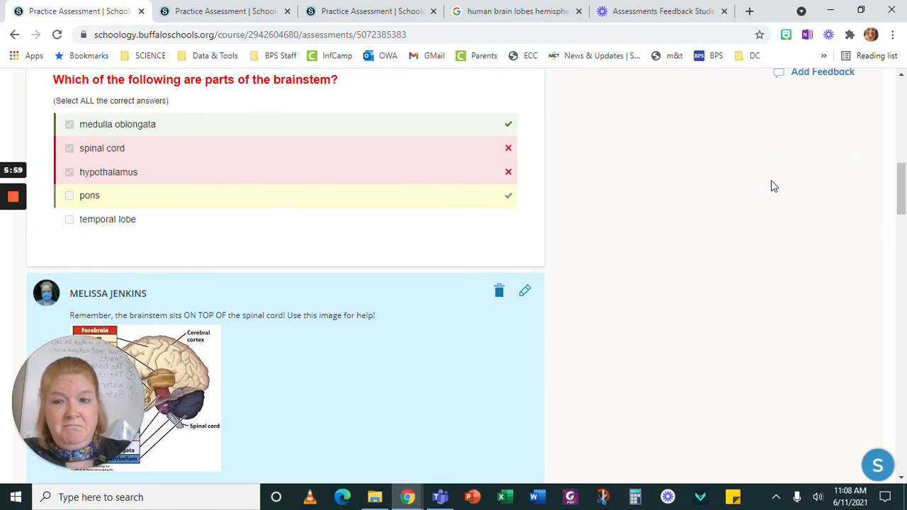
scroll(773, 183, down, 15)
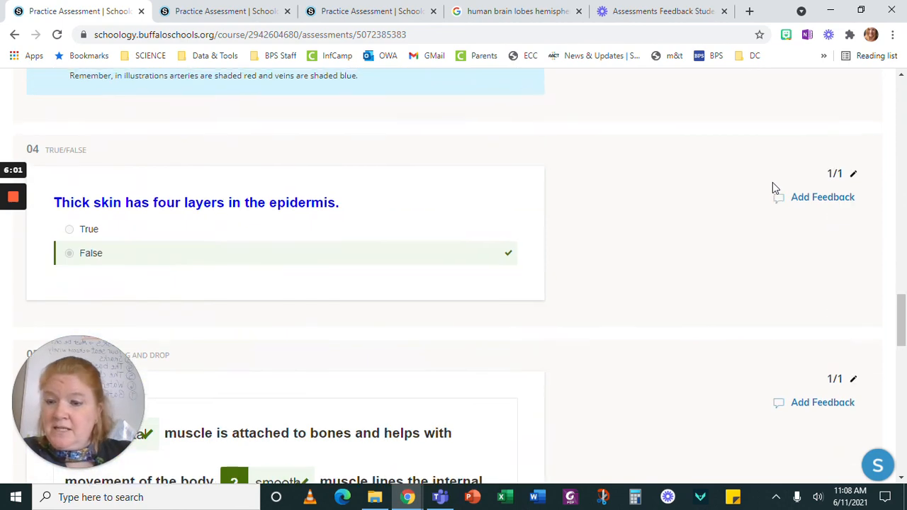
scroll(773, 188, down, 4)
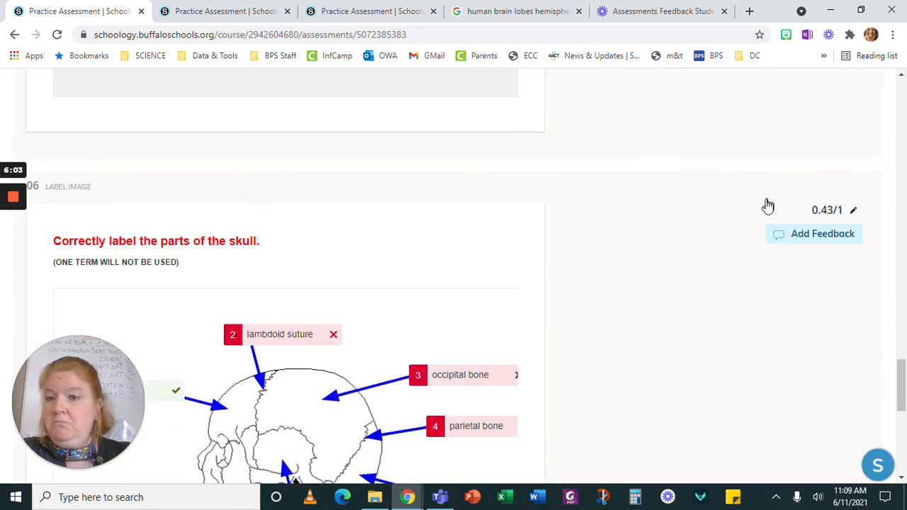
scroll(773, 202, up, 6)
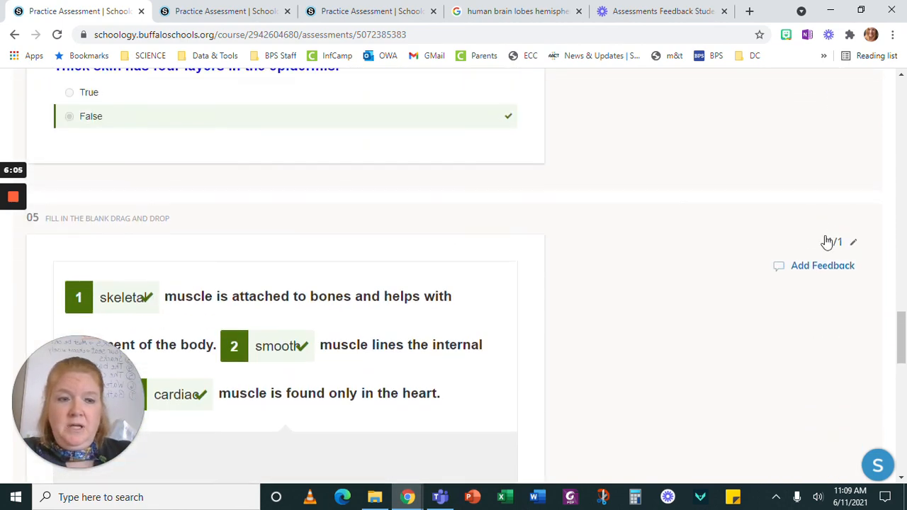
click(818, 266)
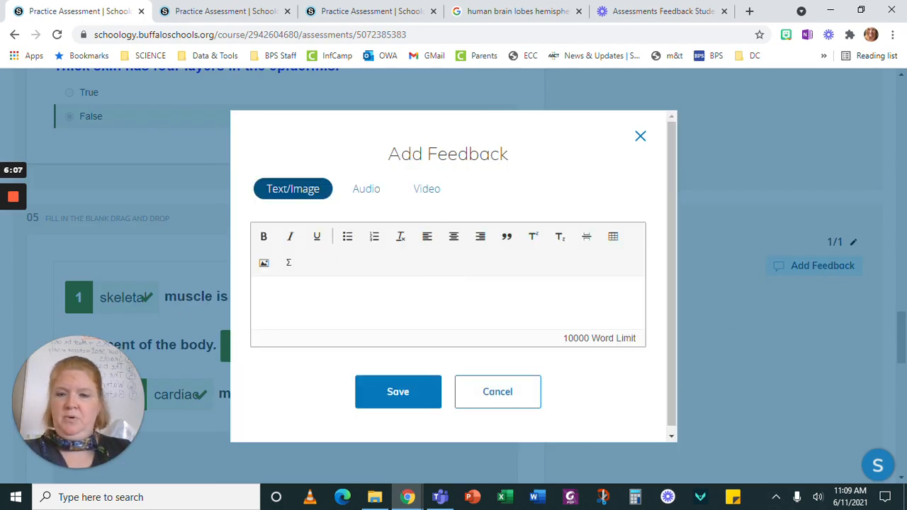
text(AWE)
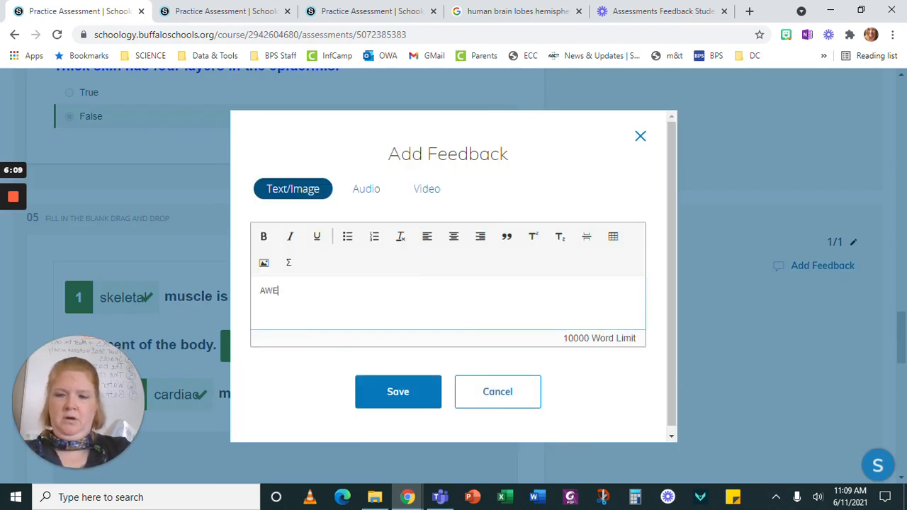
text(=SOME JOB!)
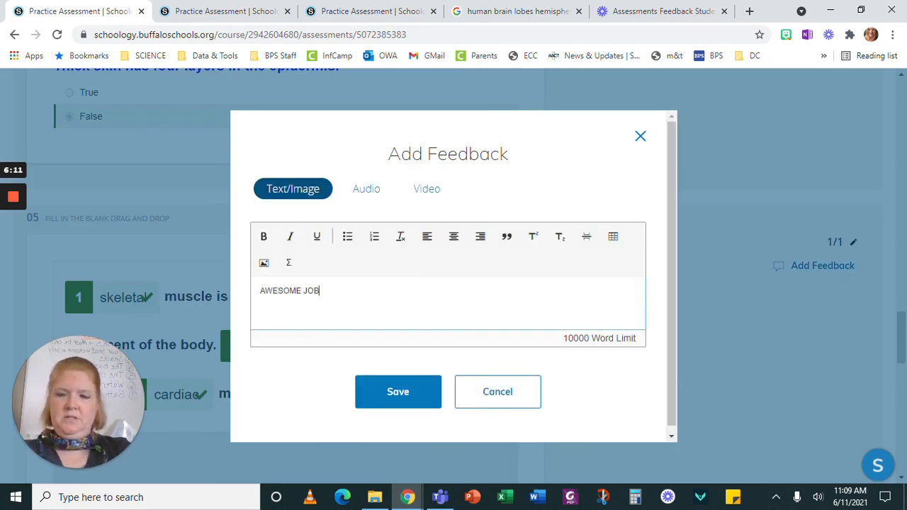
click(400, 387)
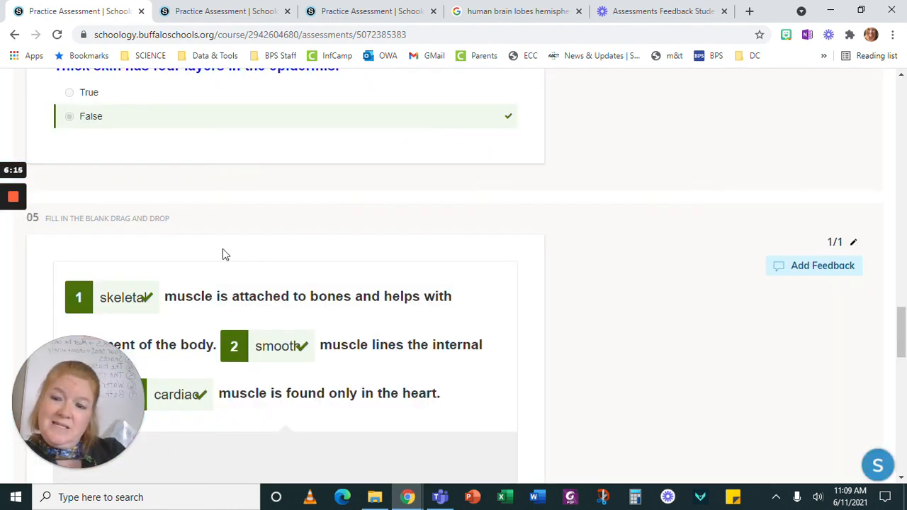
mouse_move(8, 200)
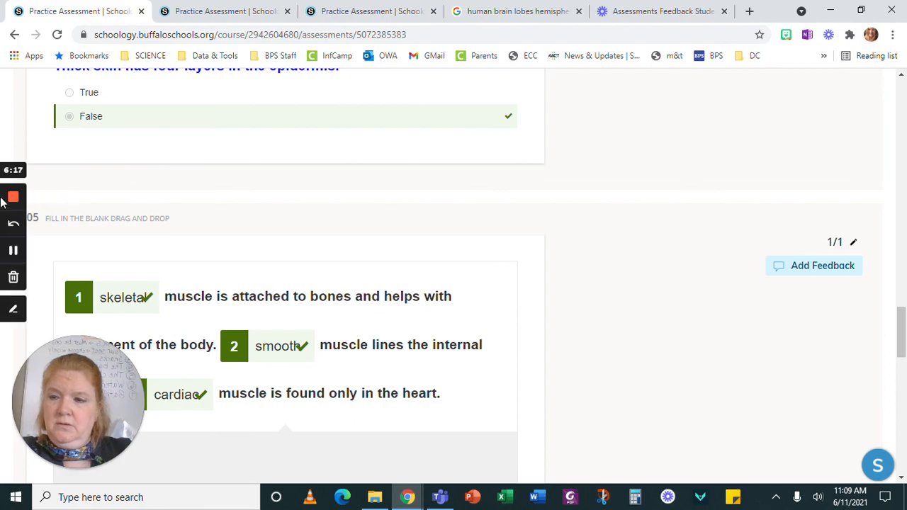